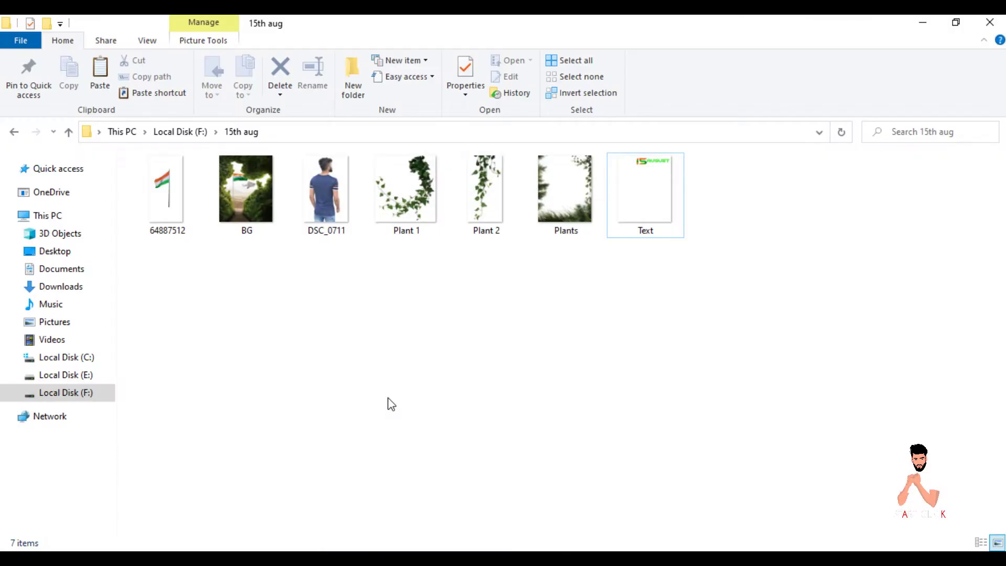
Drag the BG image from the 15th aug folder into Photoshop.
drag(246, 191, 435, 206)
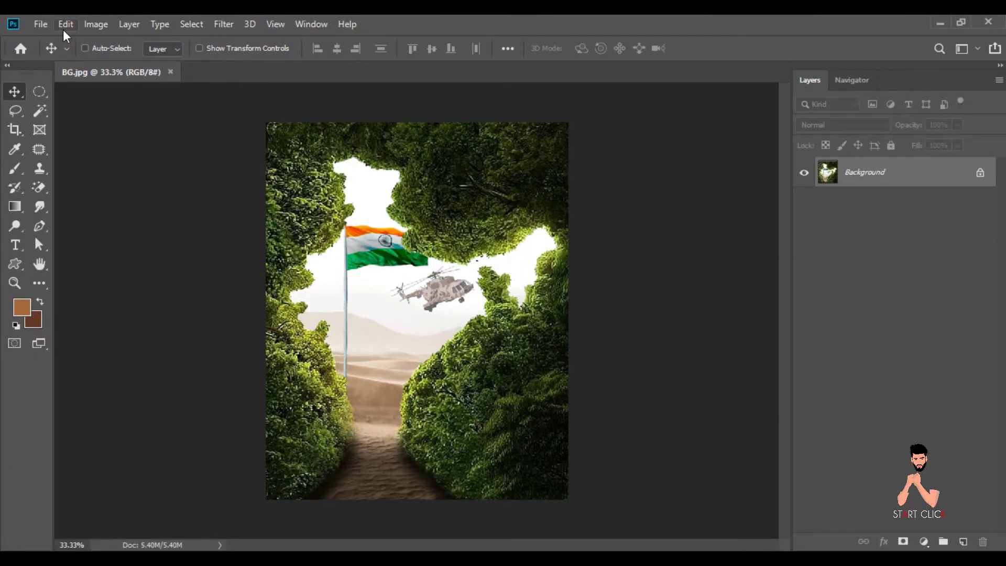
Create a blank portrait canvas and bring the BG layer into it as a smart object.
click(46, 26)
click(50, 39)
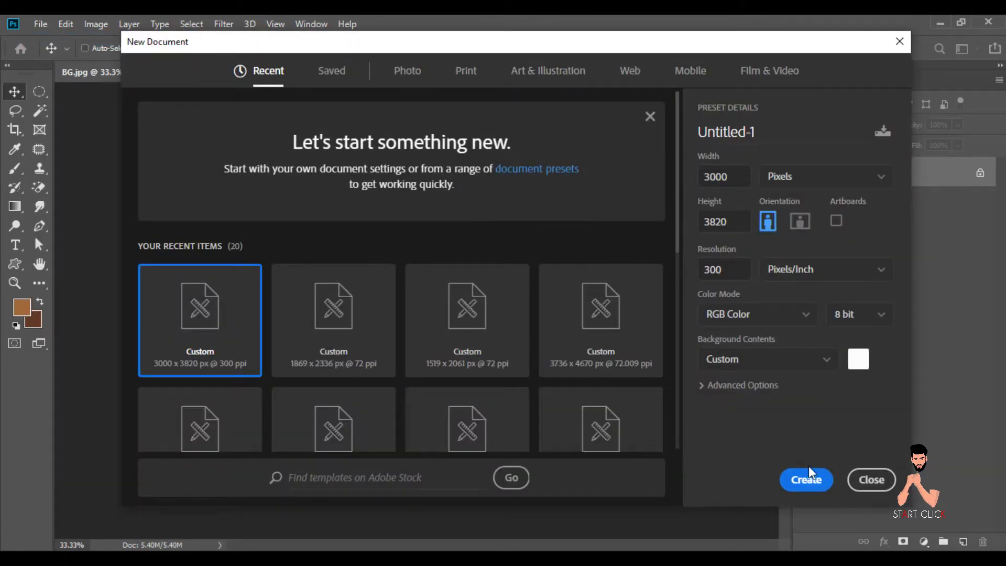
click(809, 469)
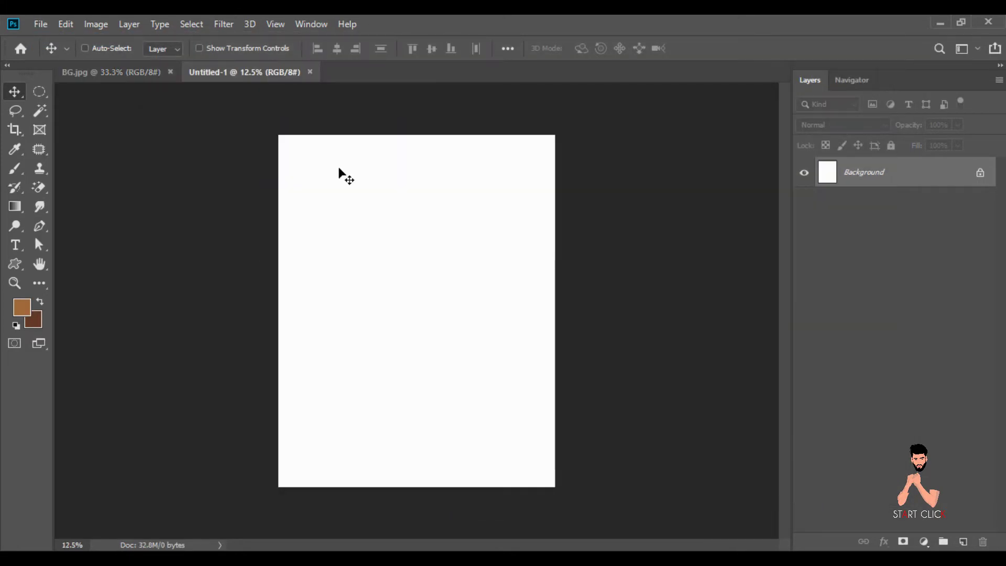
click(152, 72)
right_click(866, 172)
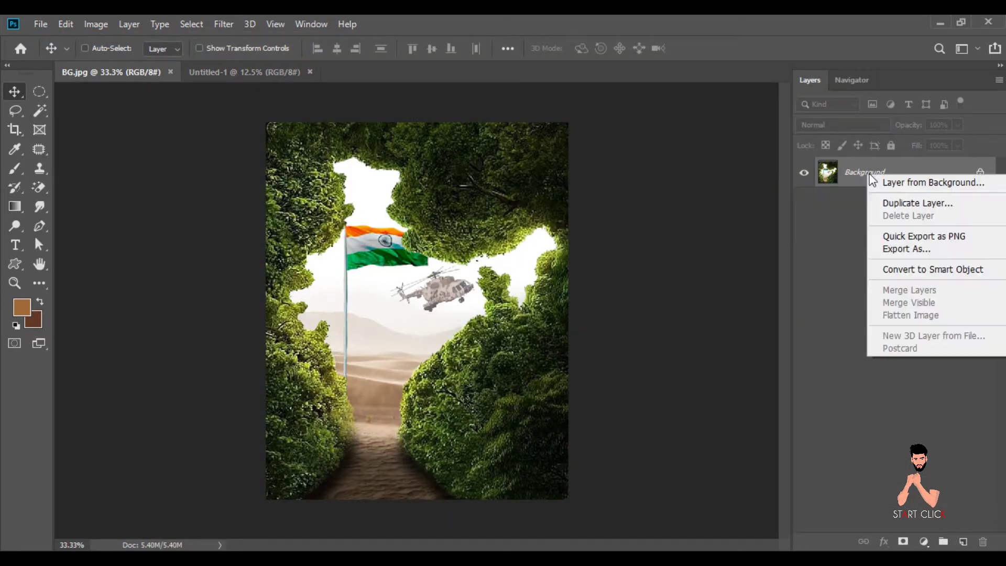
click(908, 263)
mouse_move(435, 255)
mouse_down()
mouse_move(292, 76)
mouse_move(376, 230)
mouse_up()
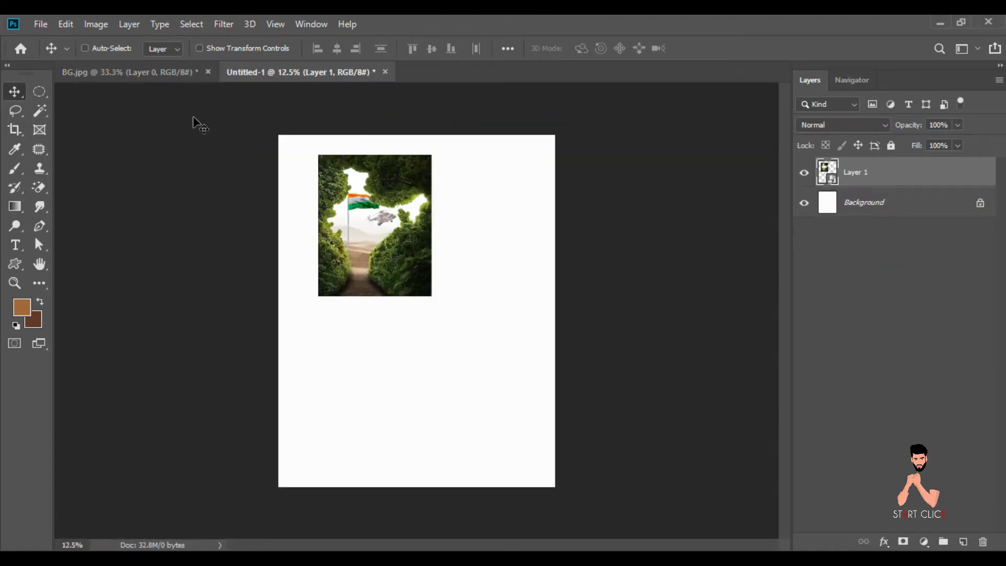
Scale the foliage background to fill the canvas, then close BG.jpg without saving.
click(66, 24)
click(144, 343)
mouse_move(432, 296)
mouse_down()
mouse_move(514, 383)
mouse_move(556, 487)
mouse_up()
drag(318, 154, 273, 138)
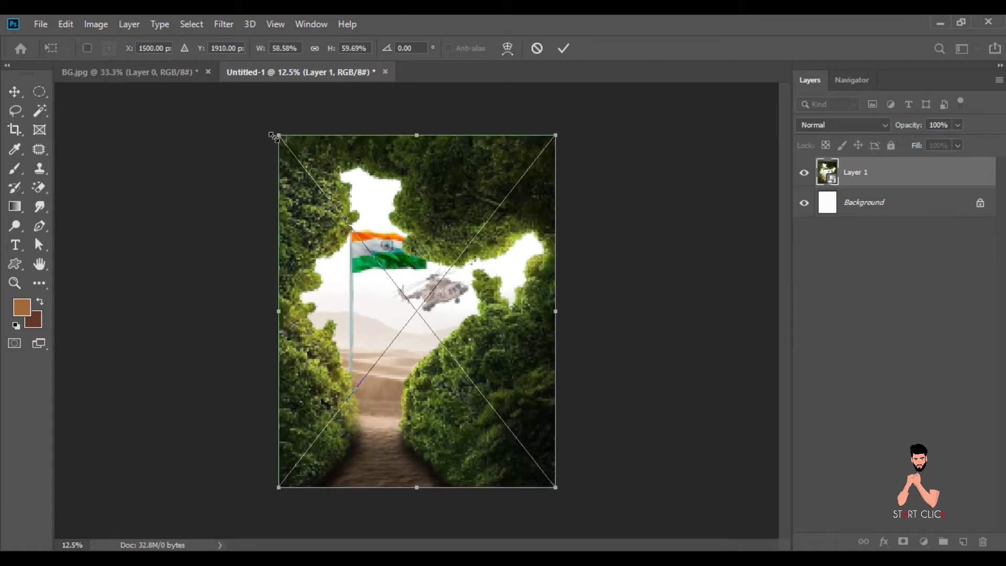
click(12, 87)
click(207, 72)
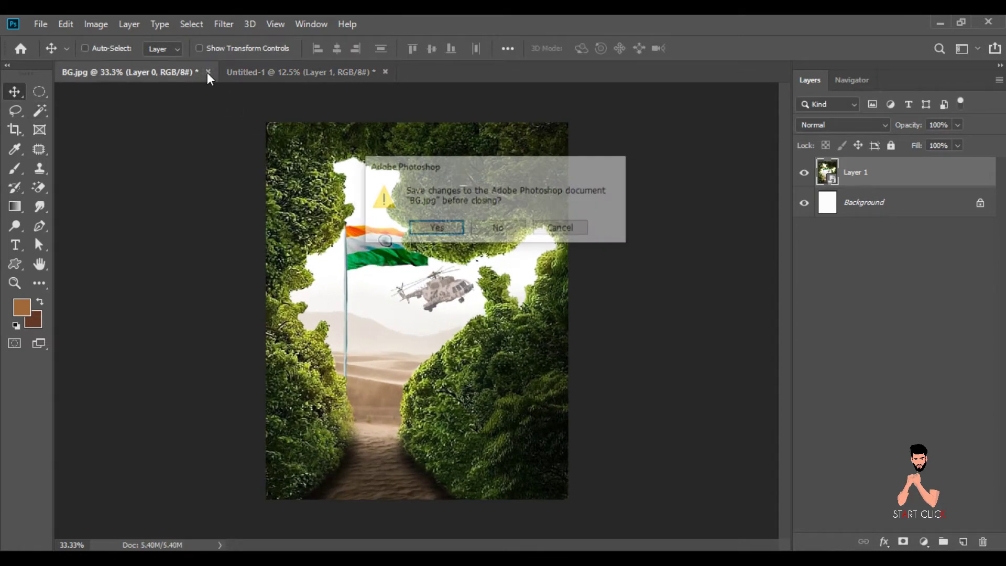
click(473, 234)
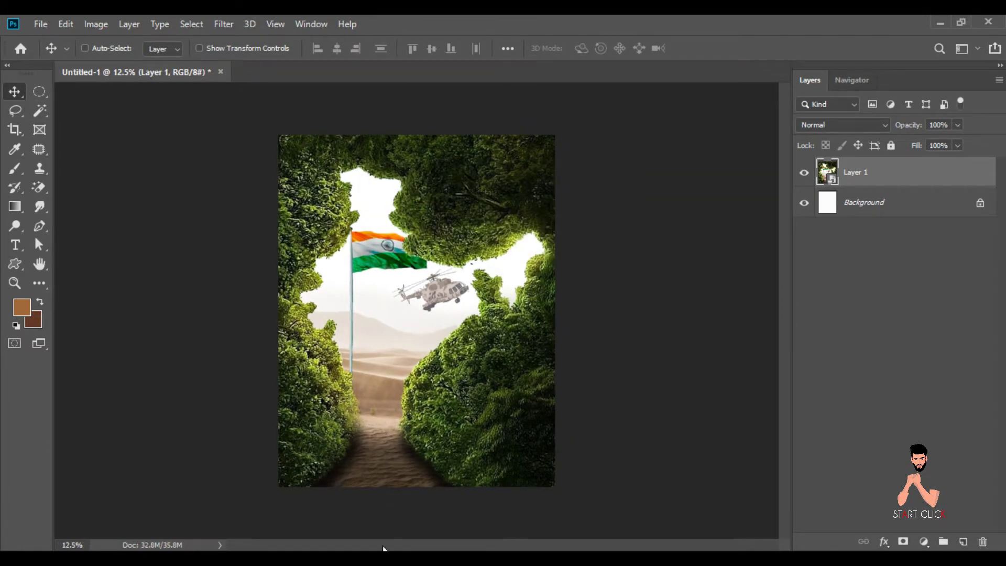
click(383, 547)
Open DSC_0711 and move the man into the poster as a smart object.
mouse_move(326, 196)
mouse_down()
mouse_move(441, 325)
mouse_move(383, 70)
mouse_up()
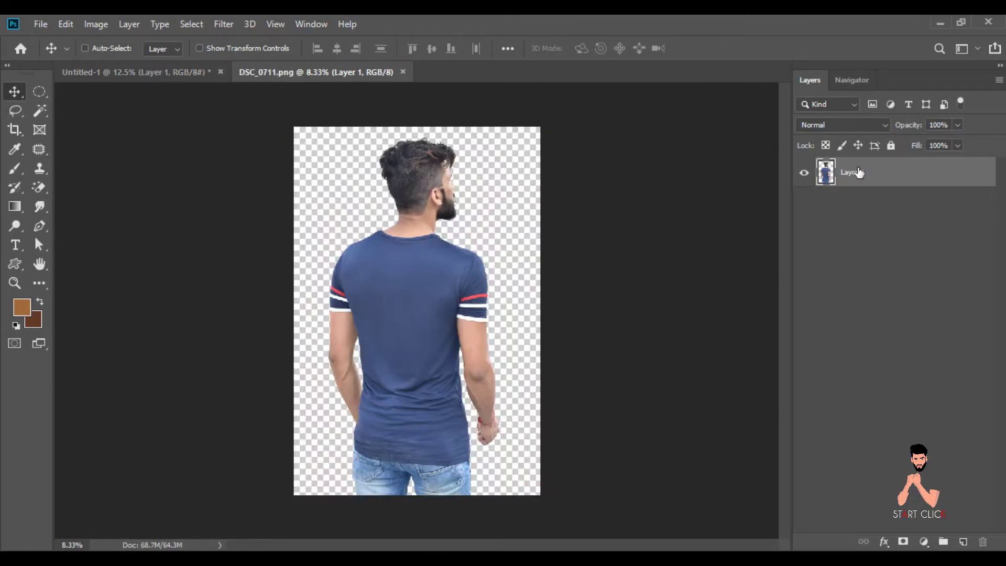
right_click(858, 172)
click(734, 218)
mouse_move(710, 227)
mouse_down()
mouse_move(184, 85)
mouse_move(466, 328)
mouse_up()
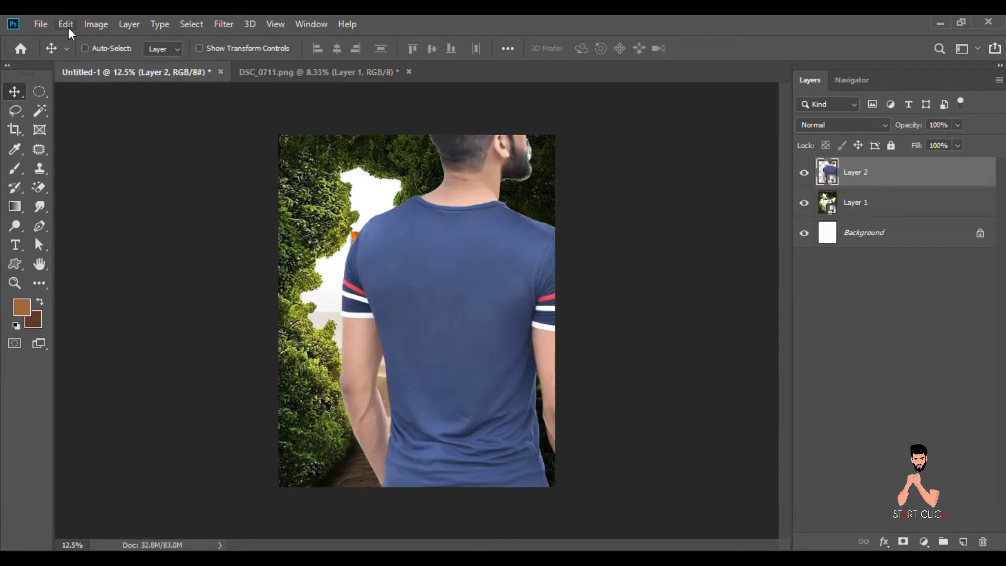
Scale the man to 41%, flip him horizontally, and place him right of the path.
click(65, 24)
click(115, 342)
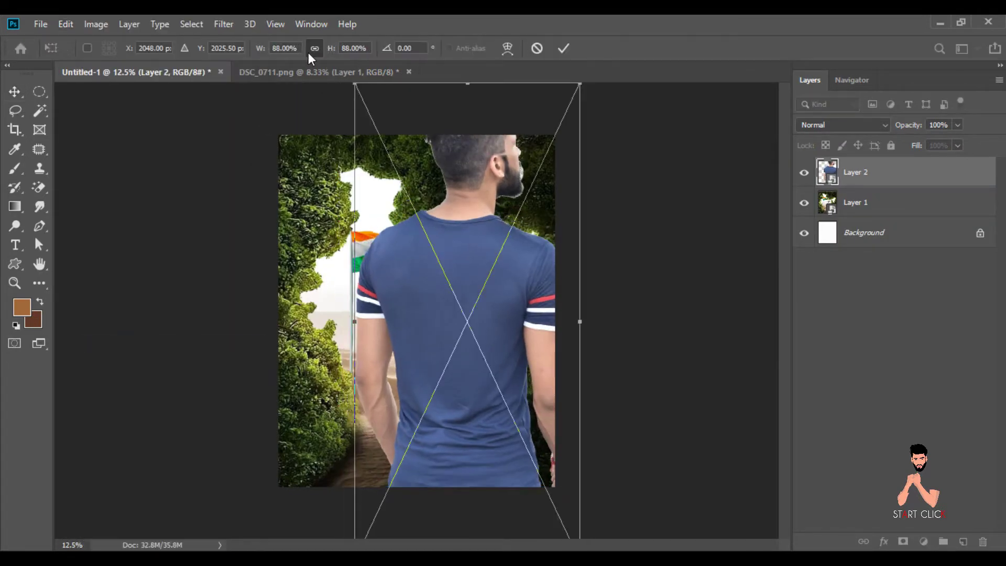
mouse_move(330, 48)
mouse_down()
mouse_move(297, 62)
mouse_move(346, 48)
mouse_up()
drag(467, 313, 487, 367)
right_click(487, 367)
click(519, 341)
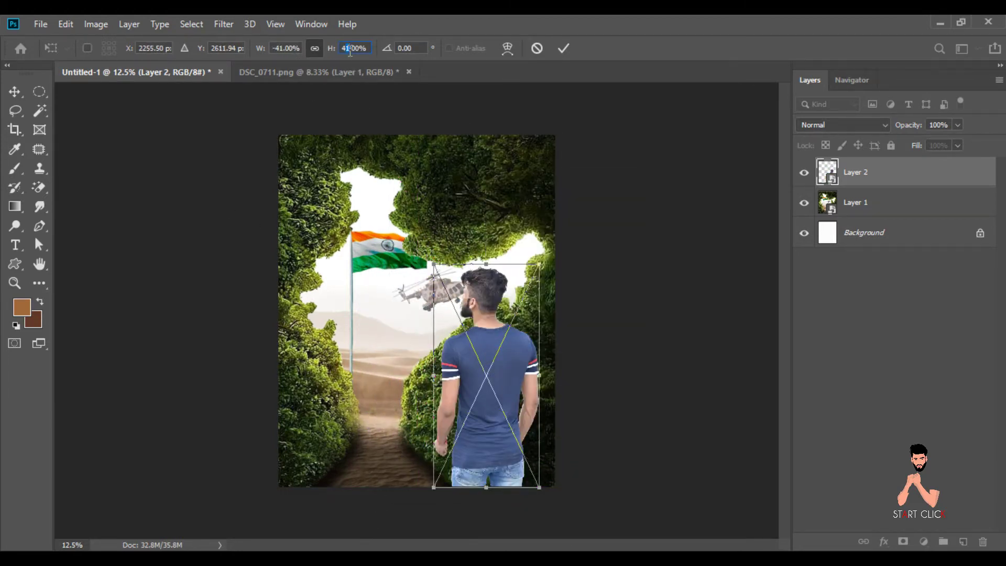
key(Return)
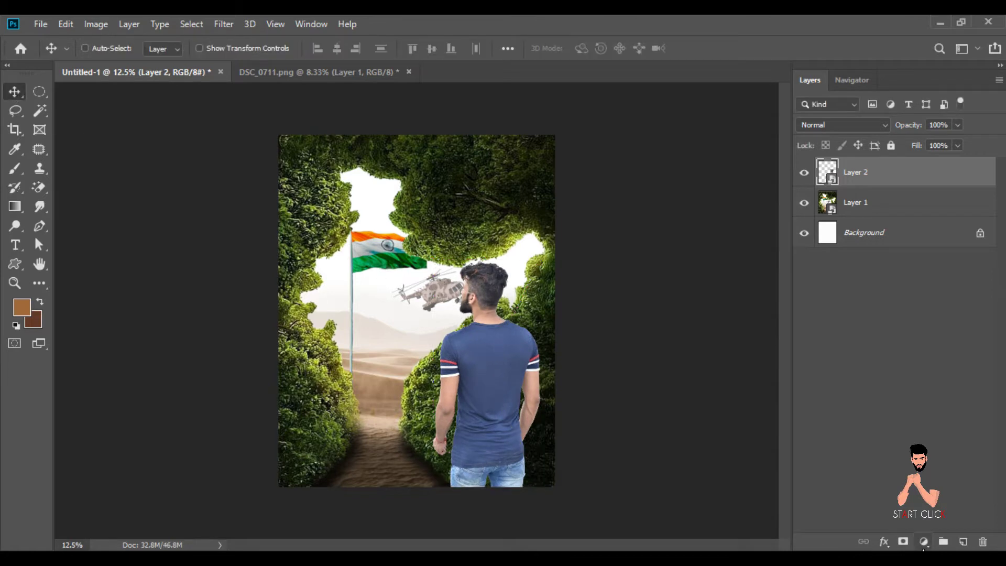
click(924, 543)
Add a Brightness/Contrast layer clipped to the man: Brightness -51, Contrast 21.
click(912, 332)
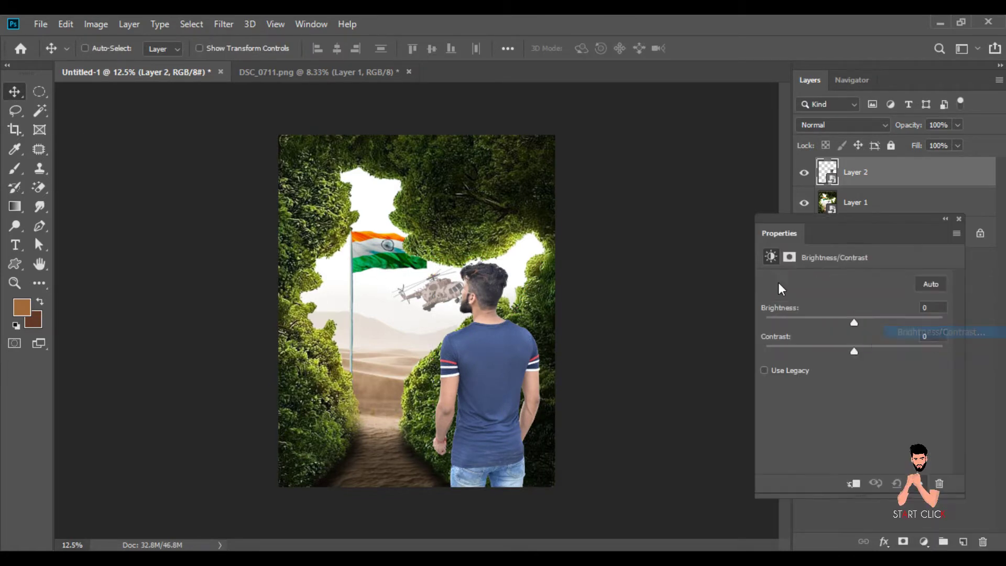
drag(853, 321, 824, 322)
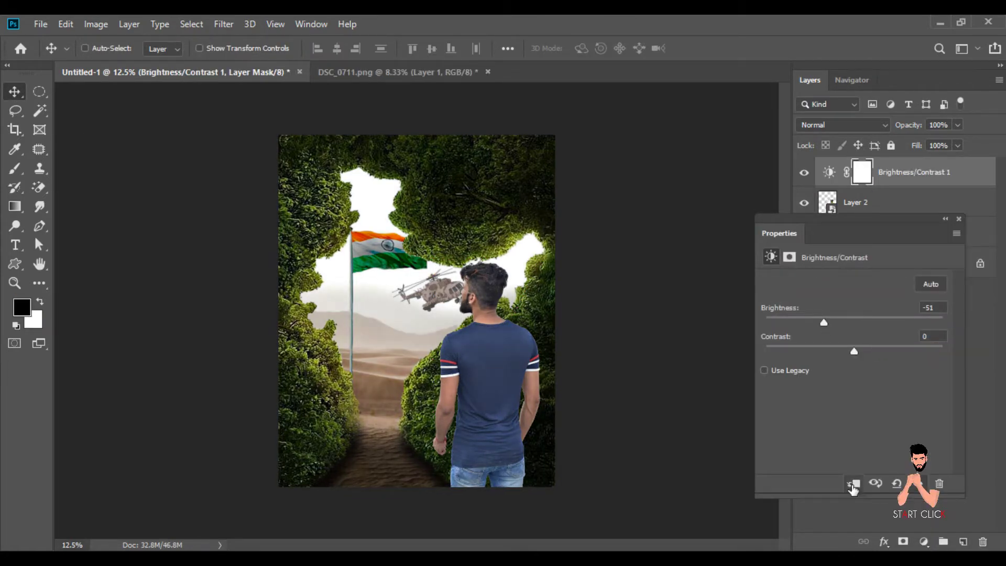
click(853, 485)
drag(857, 349, 873, 349)
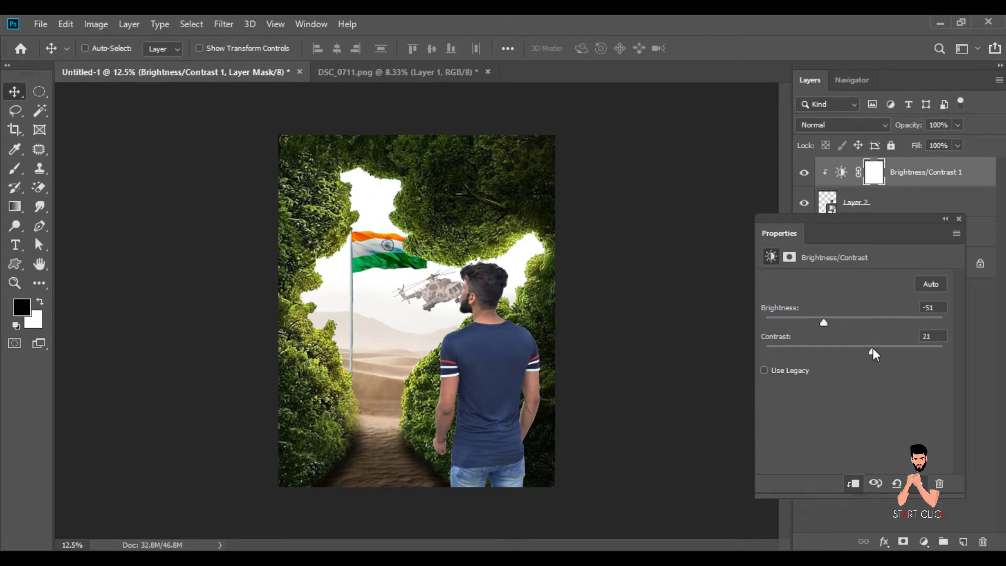
click(959, 219)
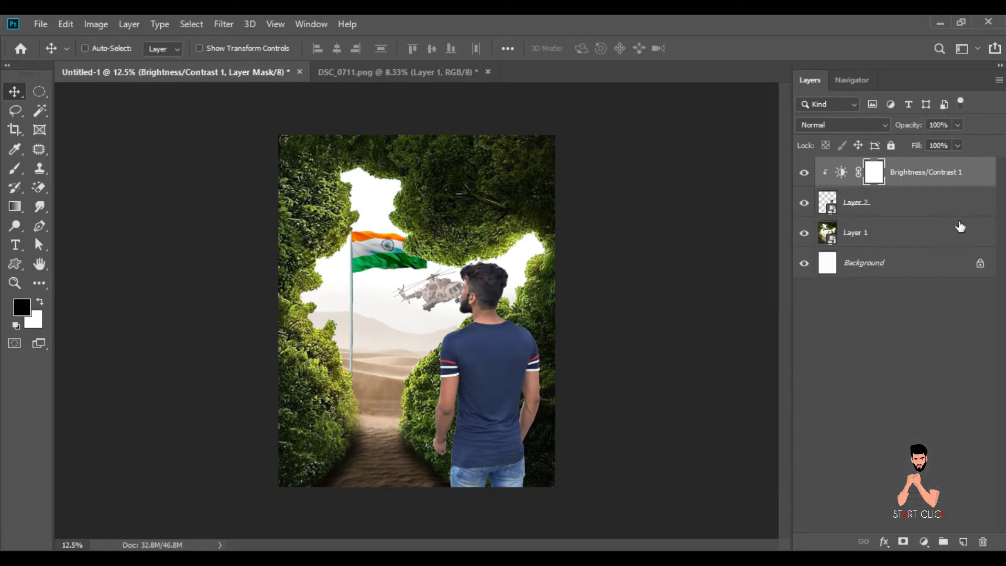
Add a clipped Color Balance layer with midtones +8, +13, -14, then select the man's outline.
click(924, 541)
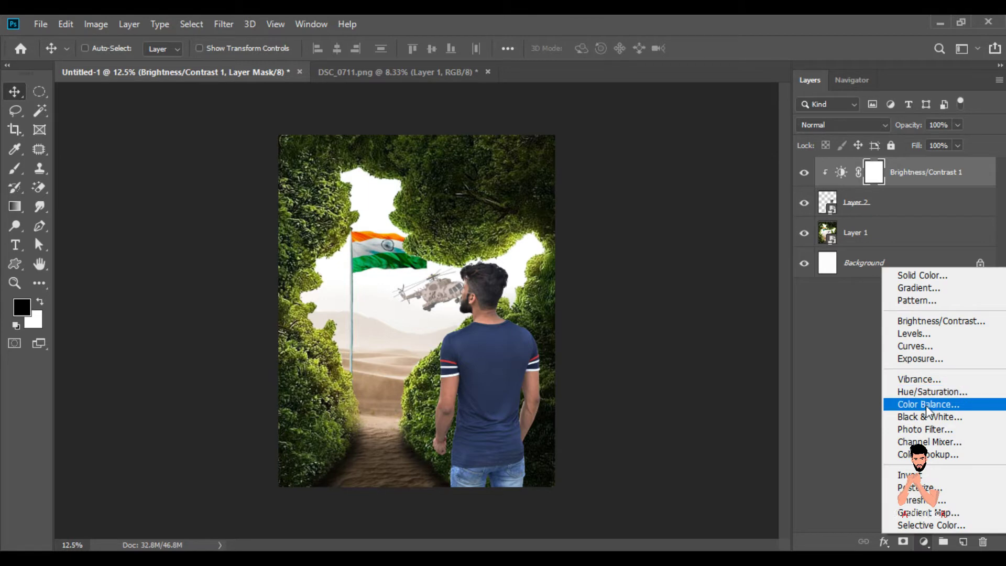
click(928, 404)
click(851, 484)
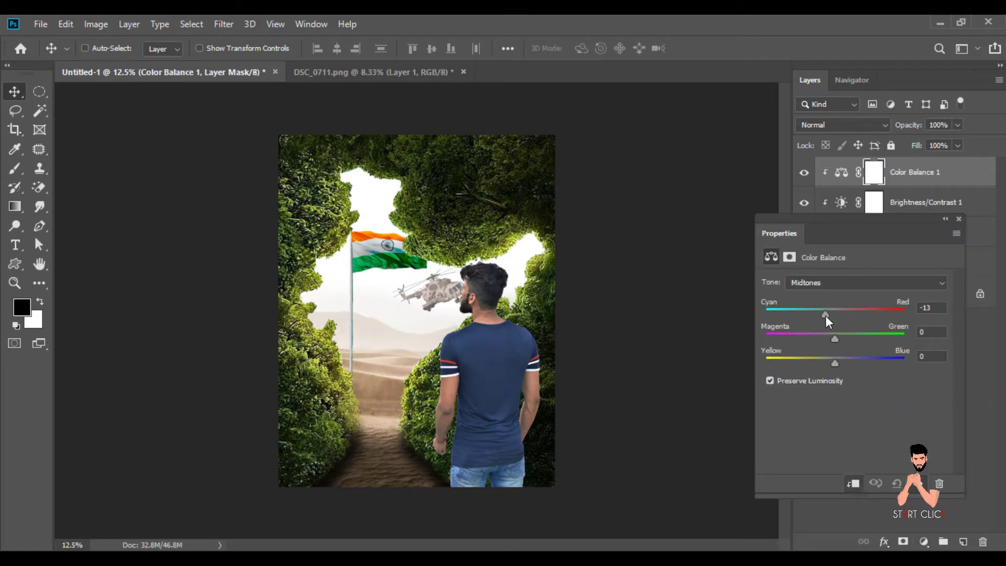
mouse_move(826, 315)
mouse_down()
mouse_move(845, 338)
mouse_move(827, 363)
mouse_up()
drag(826, 314, 840, 313)
click(960, 220)
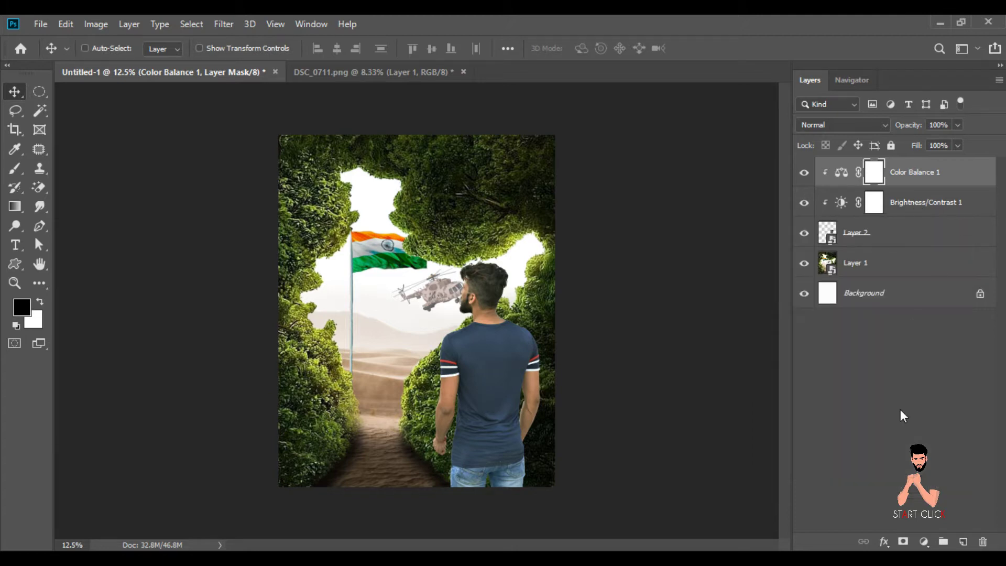
ctrl+click(827, 240)
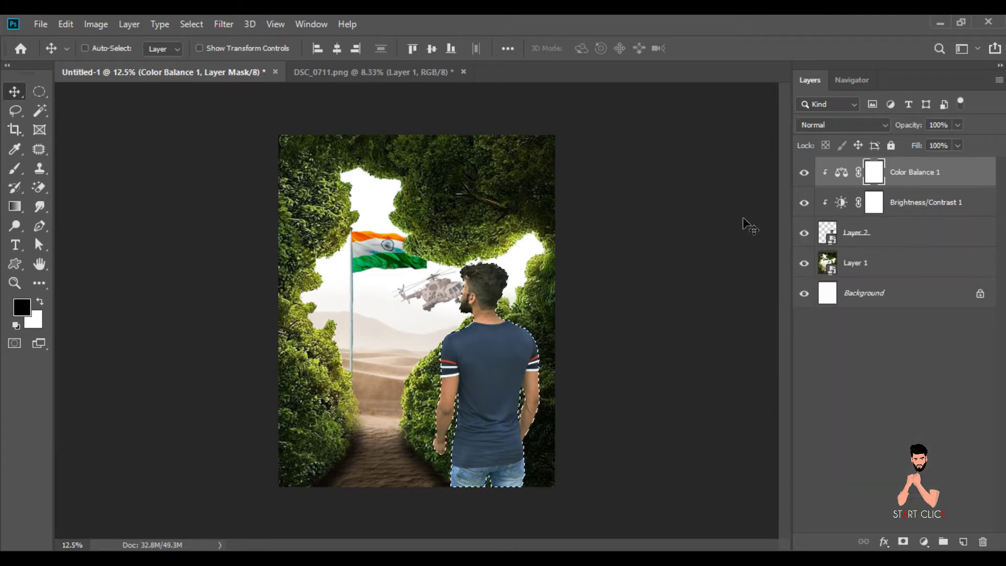
Add a black linear 90° Gradient Fill inside the man's selection, darkening his body.
click(859, 232)
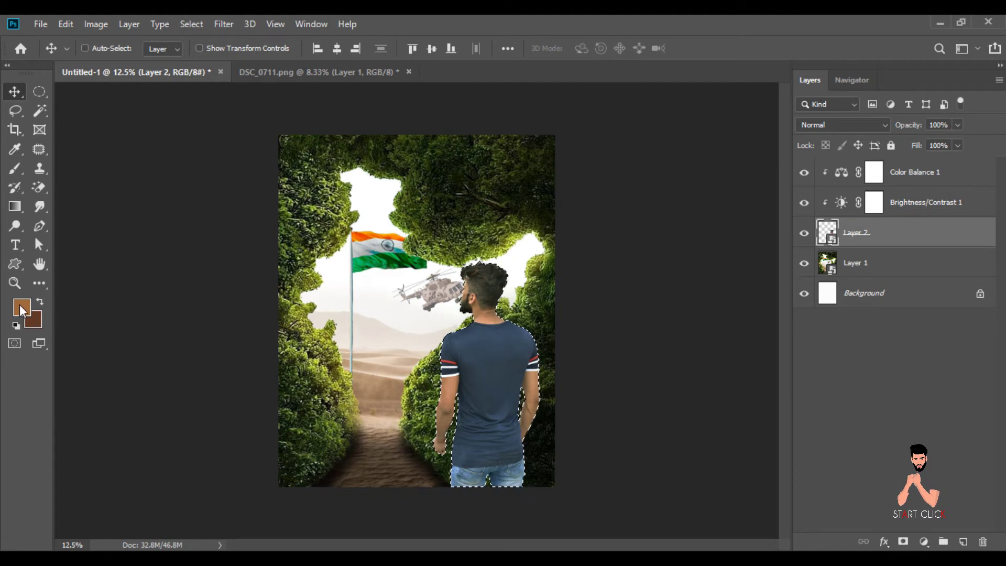
click(22, 307)
click(726, 414)
click(936, 224)
click(924, 542)
click(919, 298)
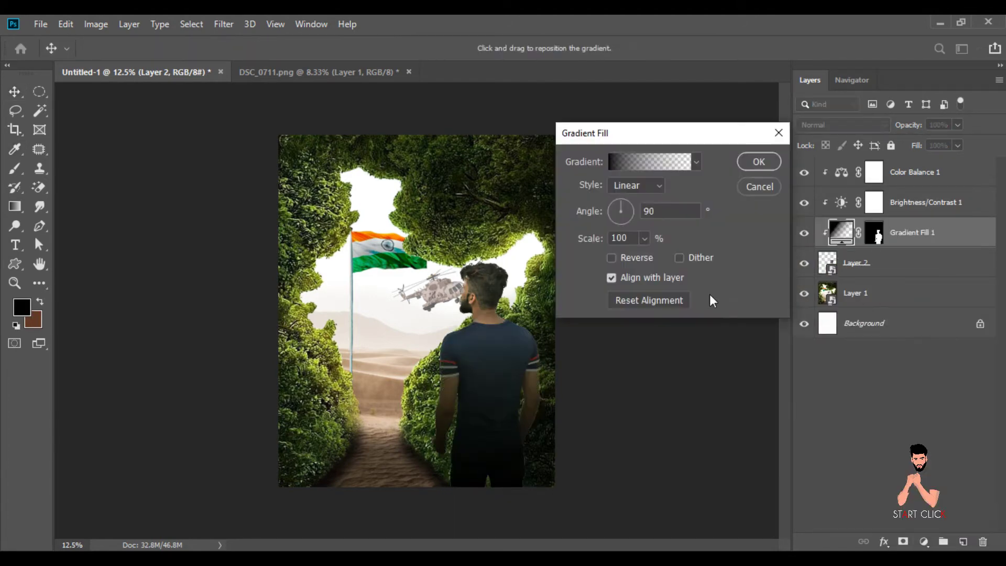
drag(502, 390, 499, 450)
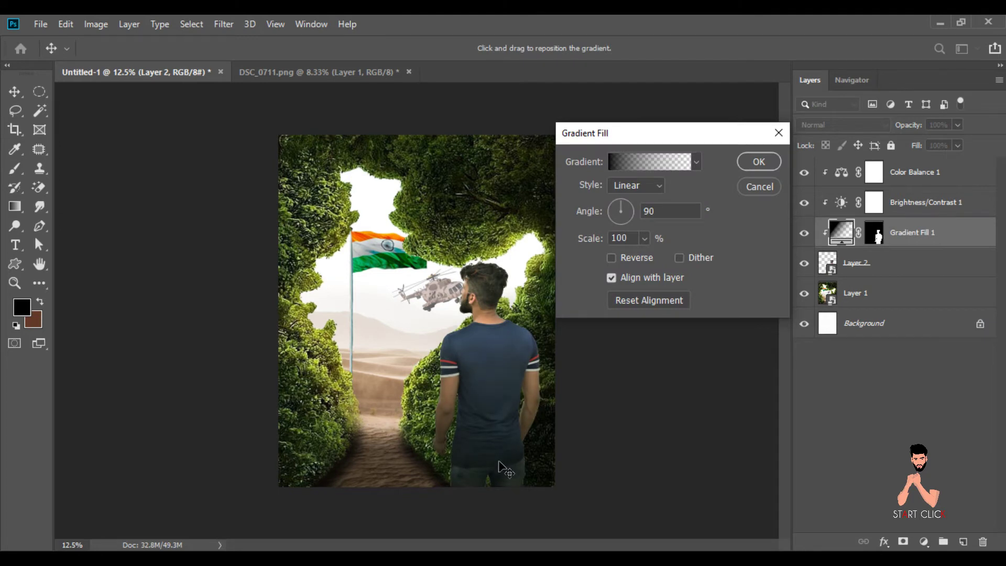
click(752, 164)
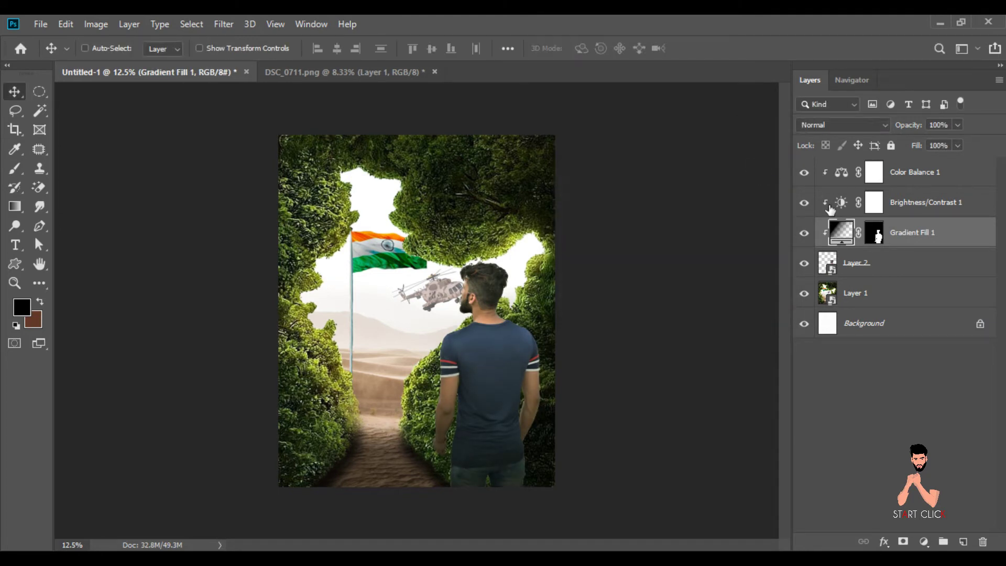
Enlarge the brush, return to the Move tool, and close DSC_0711.png.
click(15, 169)
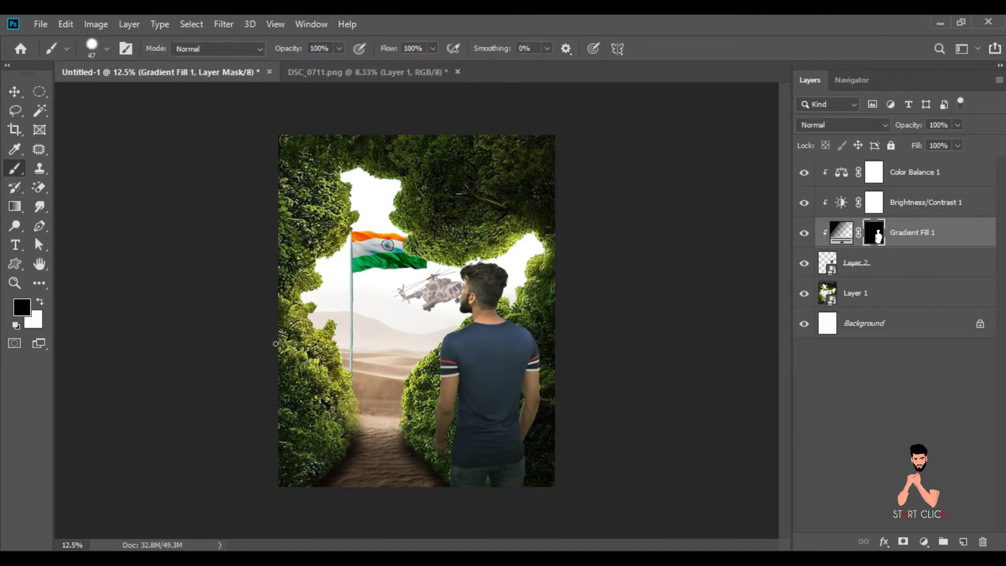
right_click(418, 419)
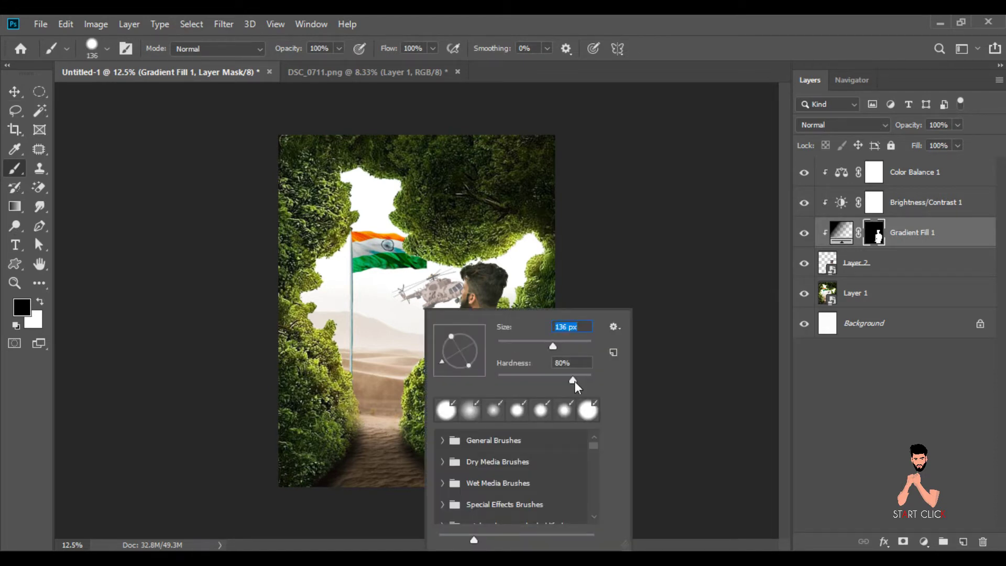
key(Return)
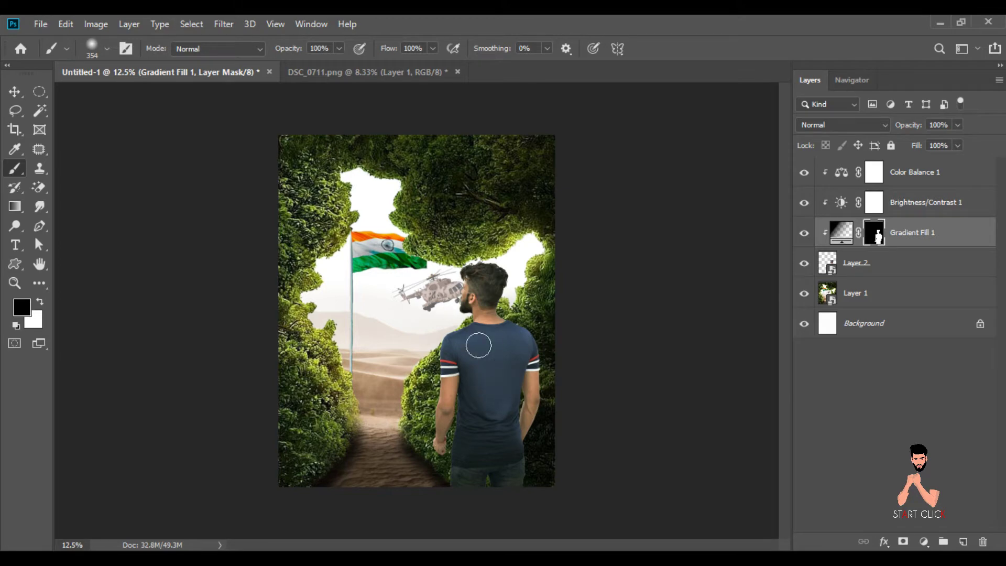
key(v)
click(458, 71)
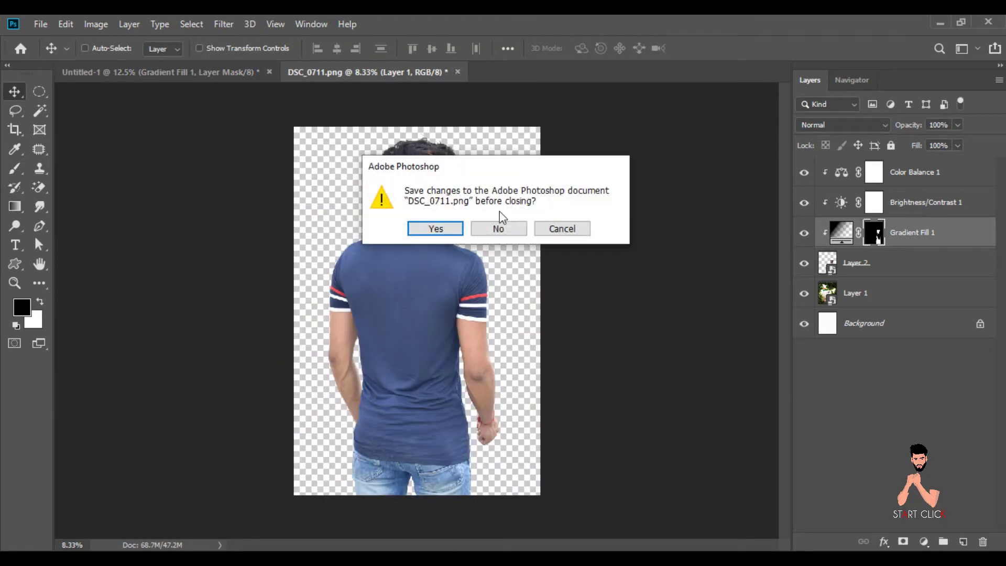
Discard DSC_0711 changes and add Plants.png to the poster as the top smart-object layer.
click(504, 229)
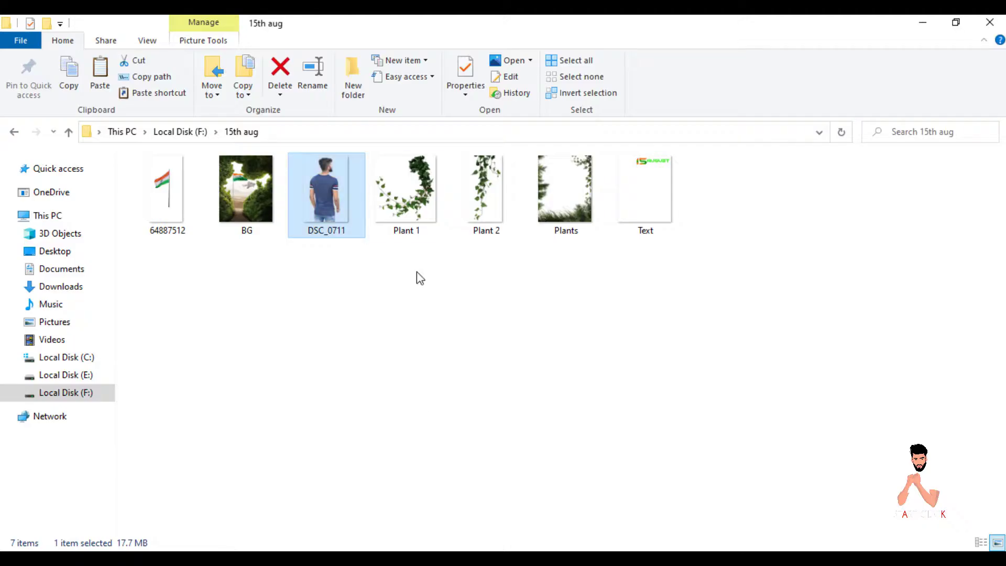
mouse_move(566, 194)
mouse_down()
mouse_move(455, 519)
mouse_move(440, 74)
mouse_up()
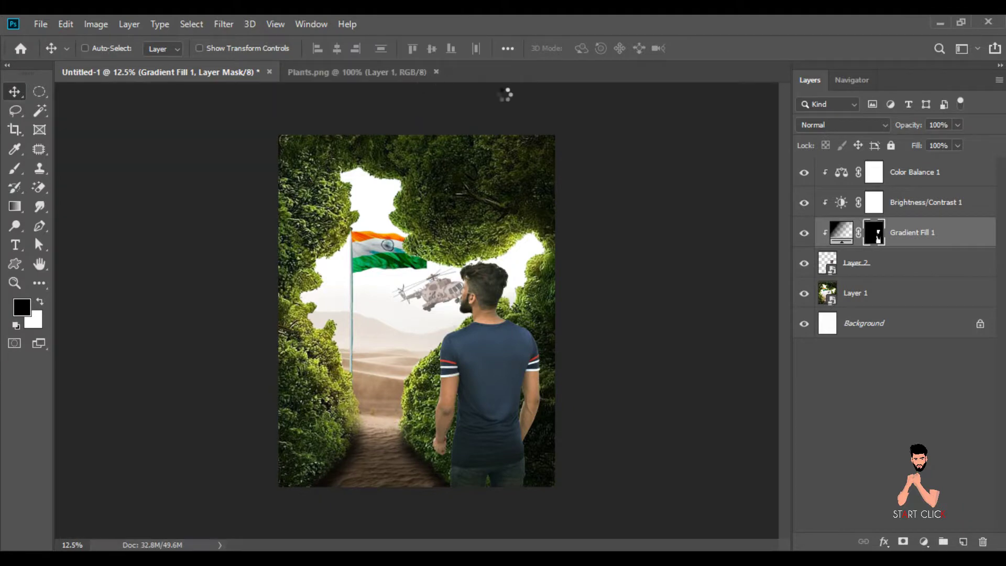
right_click(853, 183)
click(750, 220)
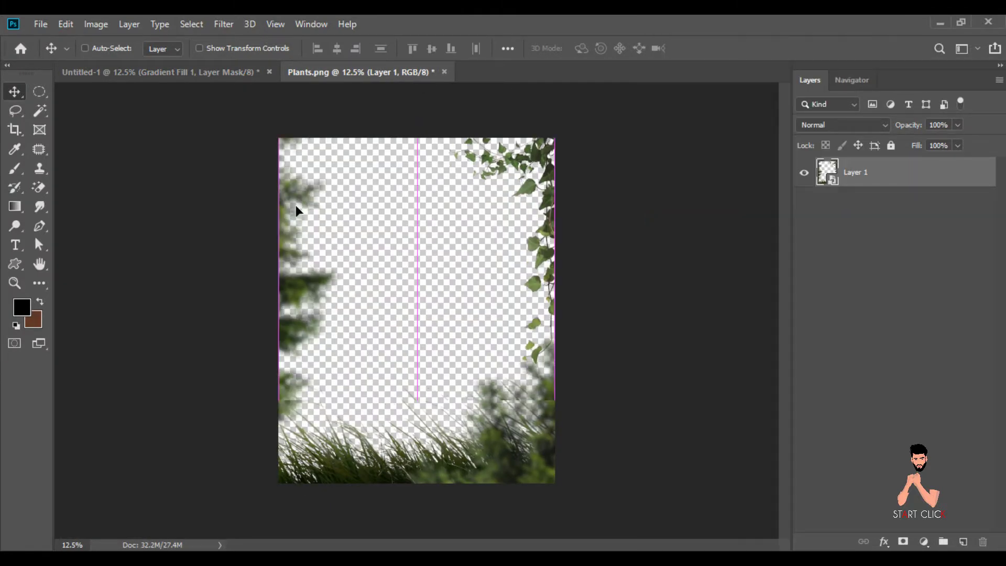
drag(207, 78, 406, 334)
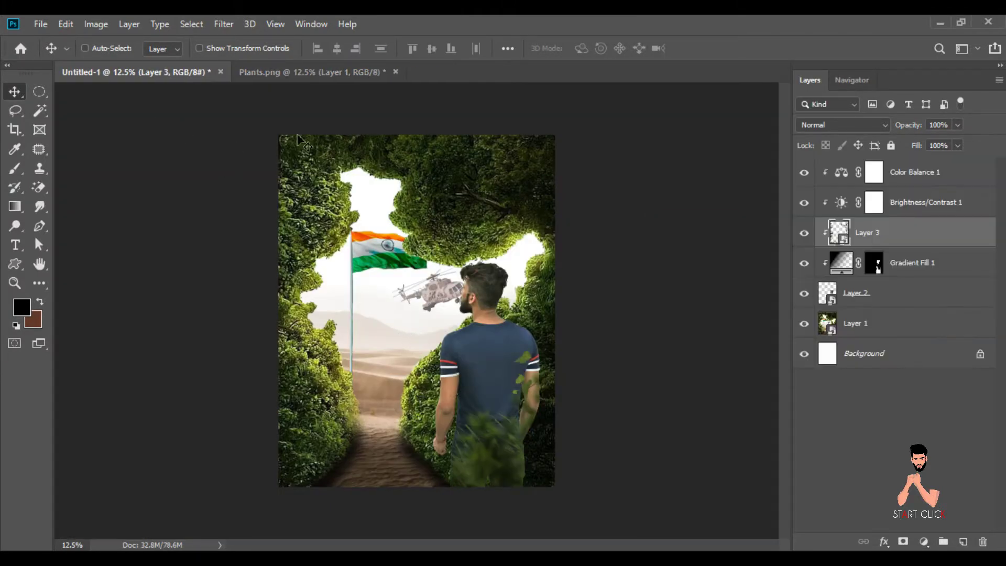
drag(857, 235, 854, 170)
Release the plants overlay's clipping mask and scale it to about 293% to frame the poster.
right_click(862, 172)
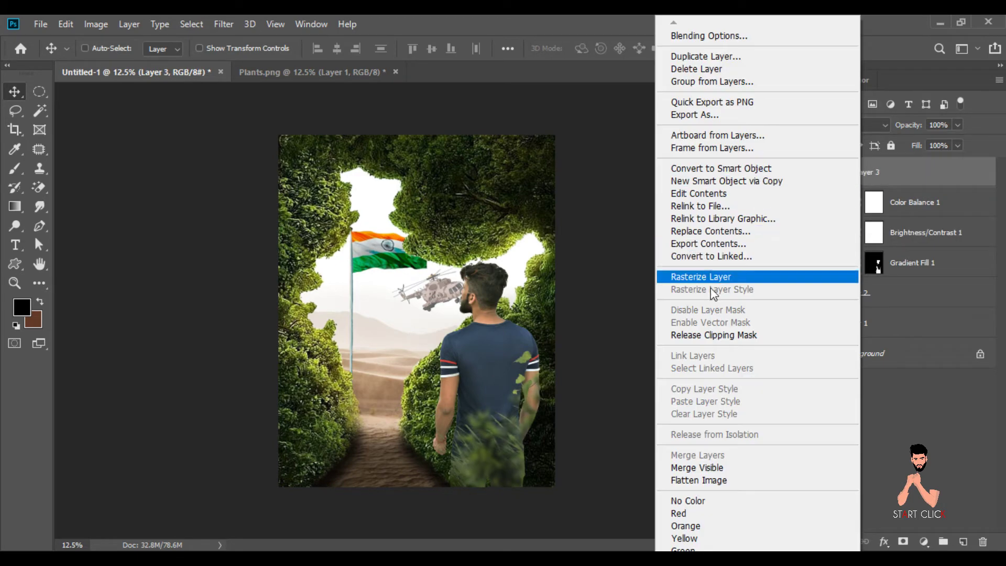
click(714, 335)
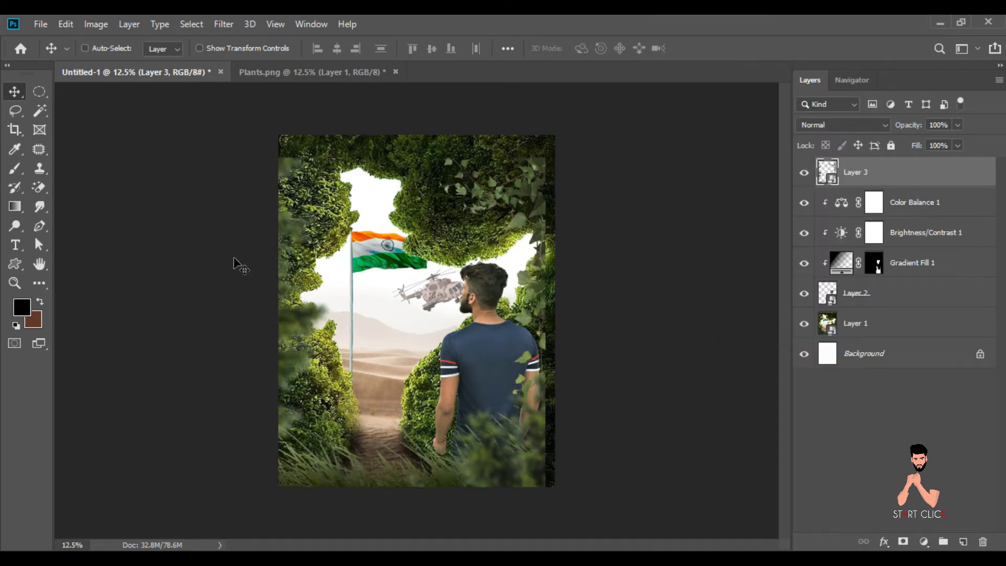
click(65, 25)
click(152, 341)
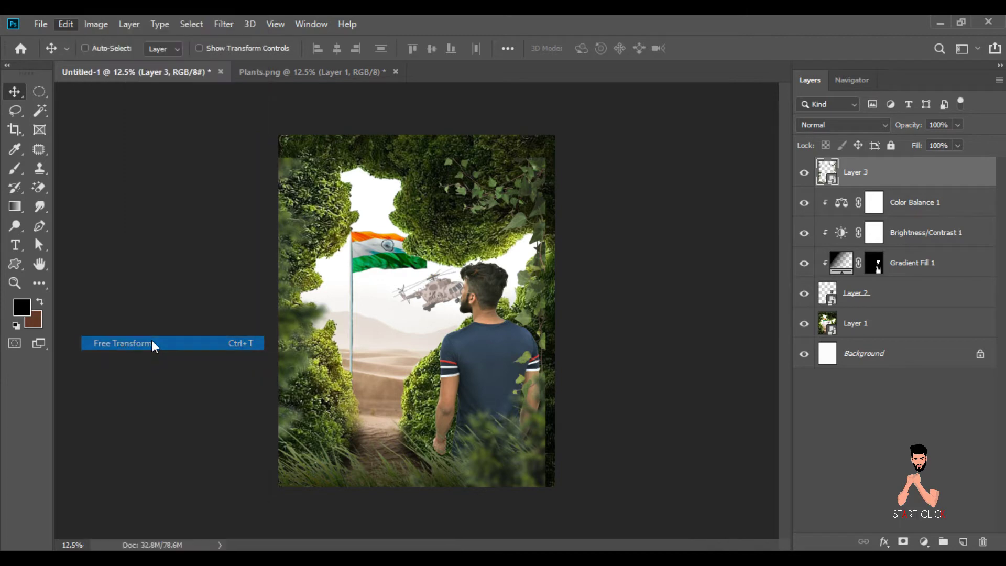
drag(444, 287, 458, 304)
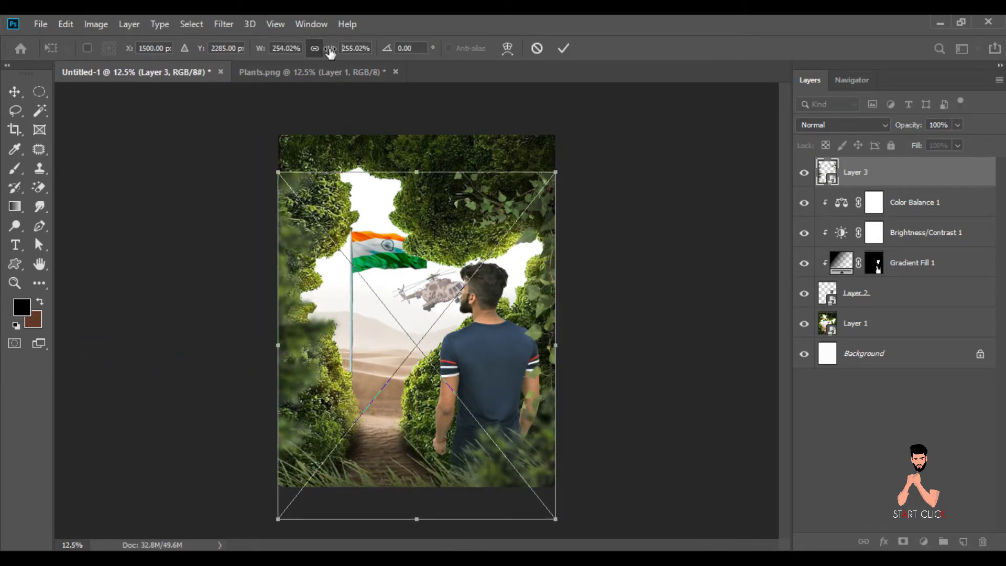
drag(332, 48, 347, 53)
drag(413, 286, 412, 267)
drag(330, 52, 338, 53)
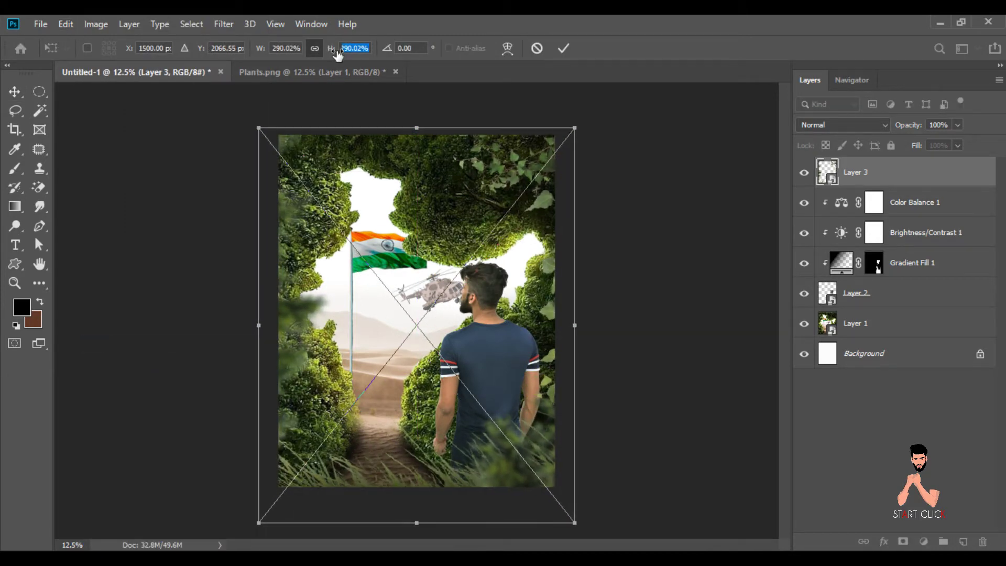
drag(429, 269, 435, 269)
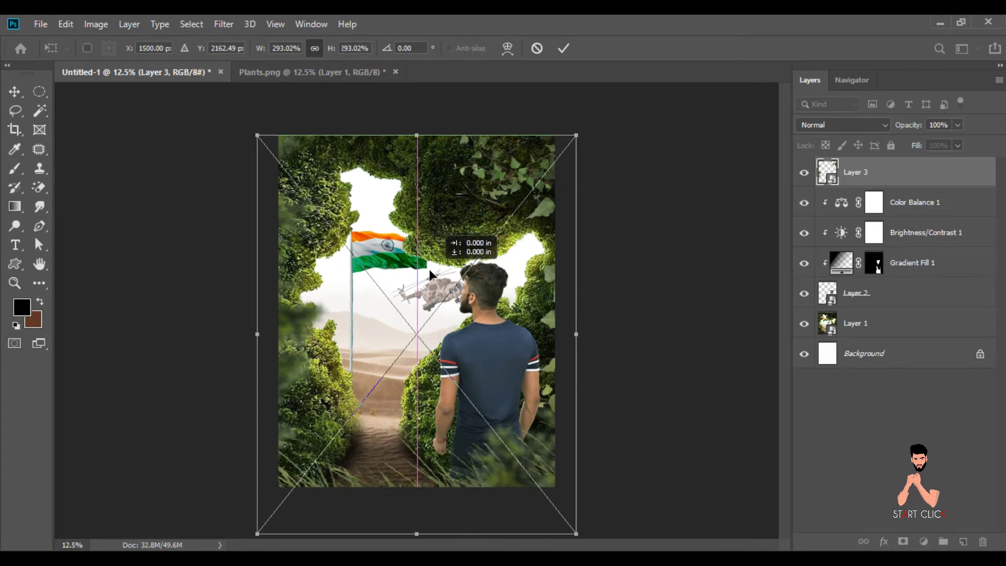
key(Return)
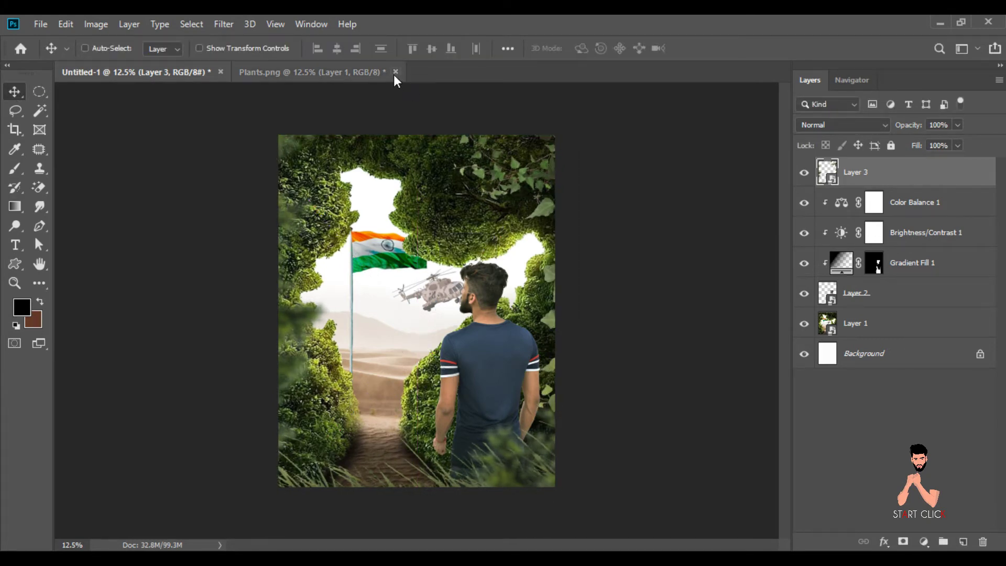
click(395, 72)
Close Plants.png unsaved and bring the 64887512.png flag into the poster as a smart object.
click(497, 227)
key(alt+Tab)
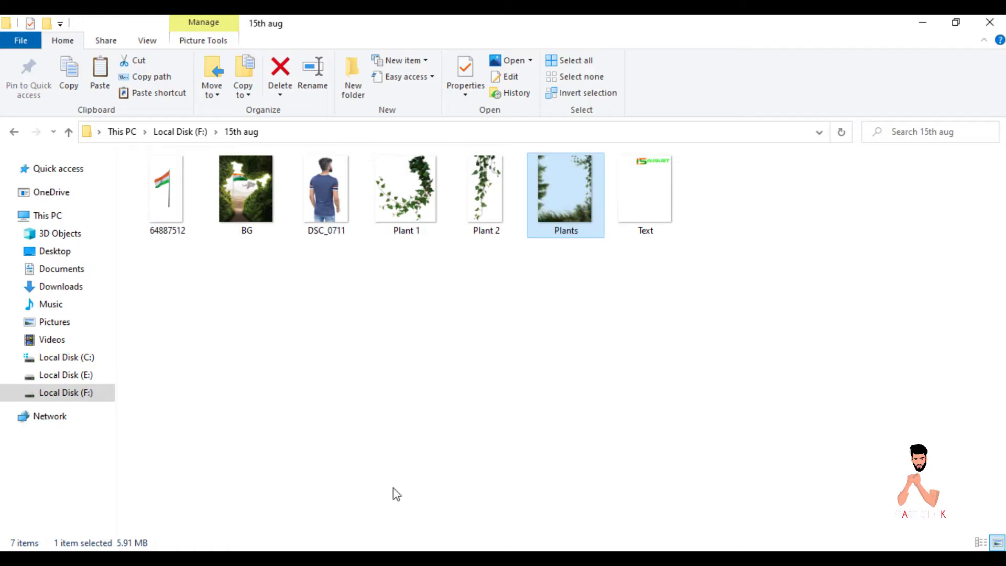
mouse_move(195, 203)
mouse_down()
mouse_move(432, 203)
mouse_move(376, 72)
mouse_up()
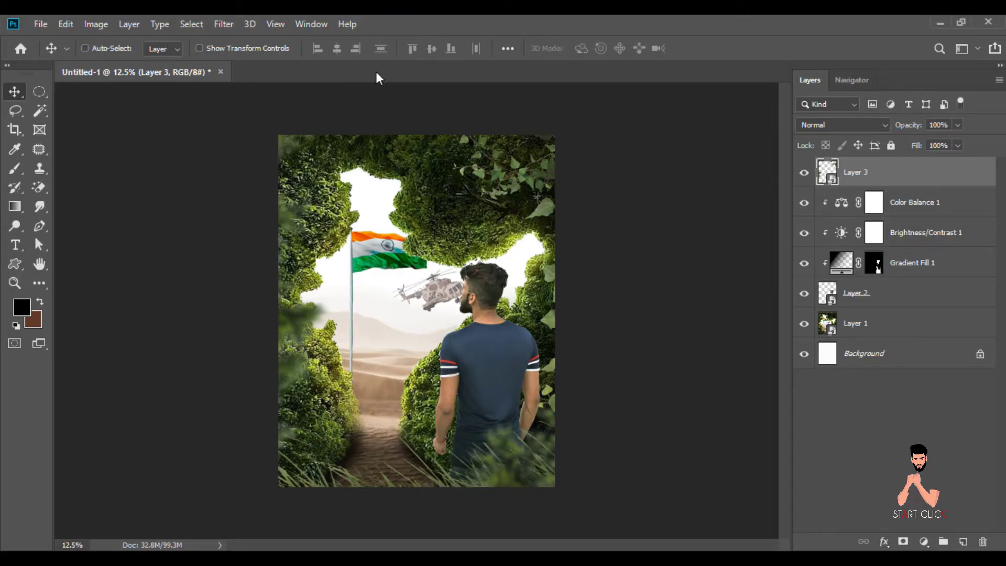
right_click(849, 167)
click(758, 221)
mouse_move(393, 251)
mouse_down()
mouse_move(411, 218)
mouse_move(441, 232)
mouse_up()
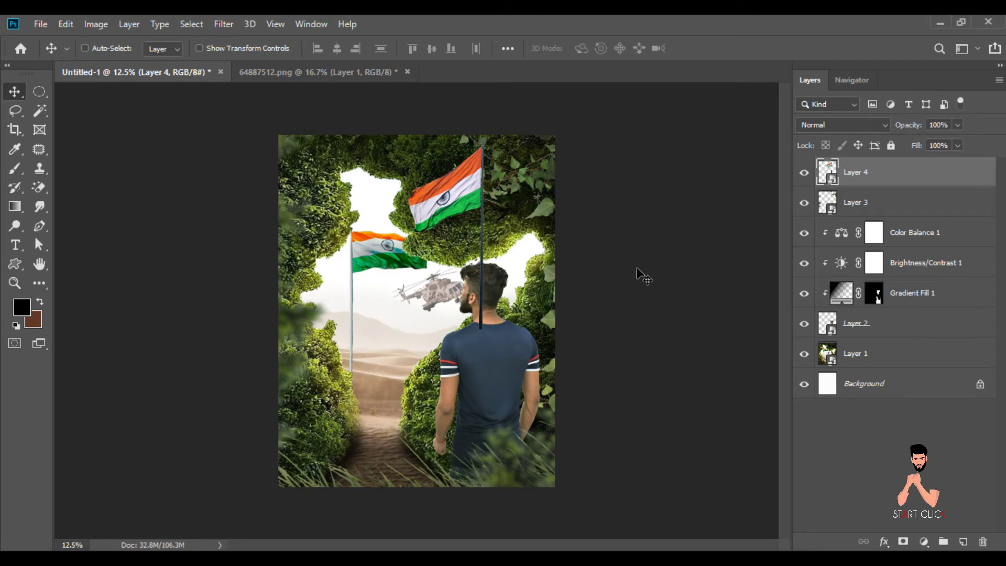
Scale the flag to 54% and rotate it −41.74° into the man's hand.
key(ctrl+plus)
scroll(757, 315, down, 5)
mouse_move(765, 335)
mouse_down()
mouse_move(485, 356)
mouse_move(454, 456)
mouse_up()
click(65, 25)
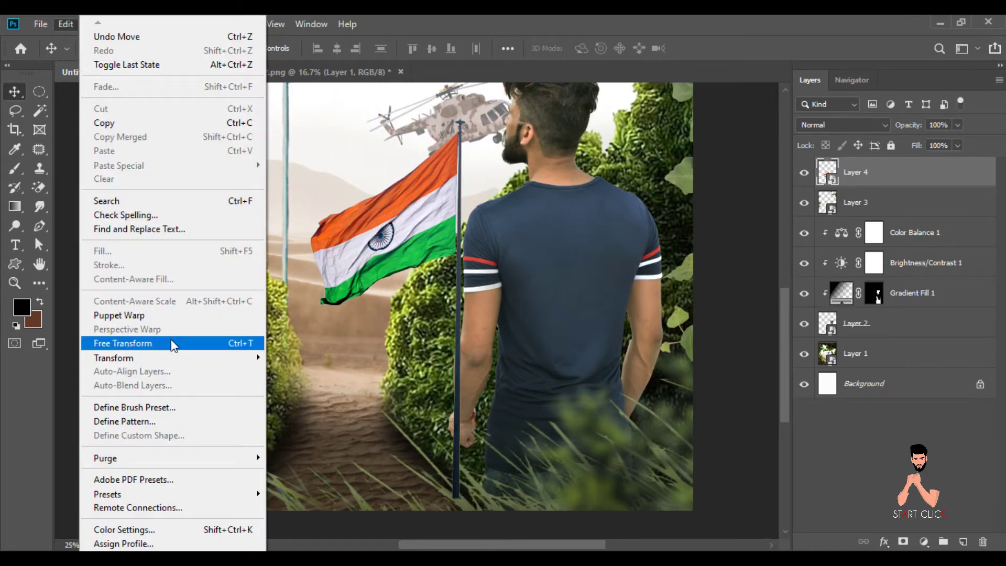
click(168, 341)
drag(321, 65, 287, 55)
mouse_move(451, 419)
mouse_down()
mouse_move(466, 354)
mouse_move(456, 381)
mouse_up()
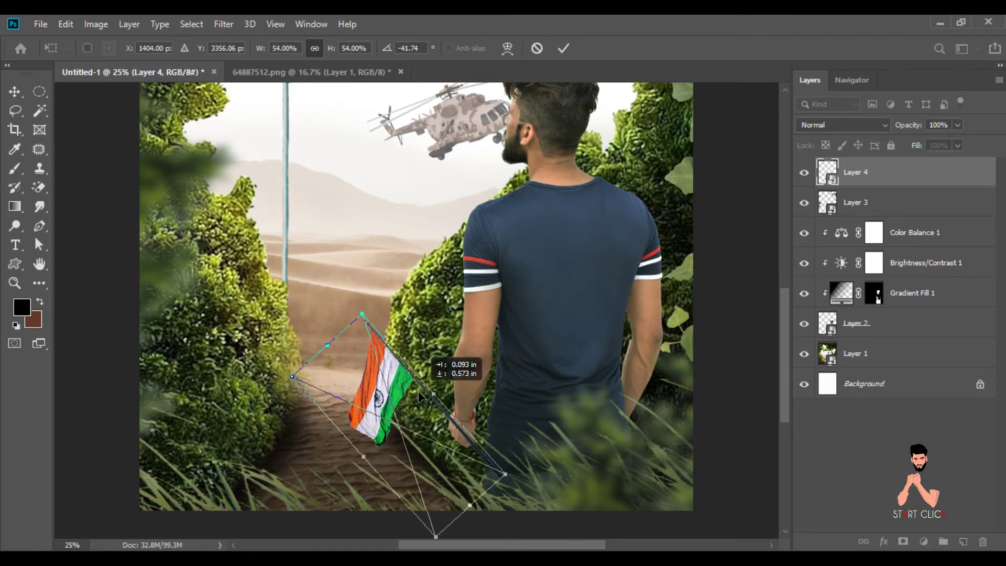
click(21, 94)
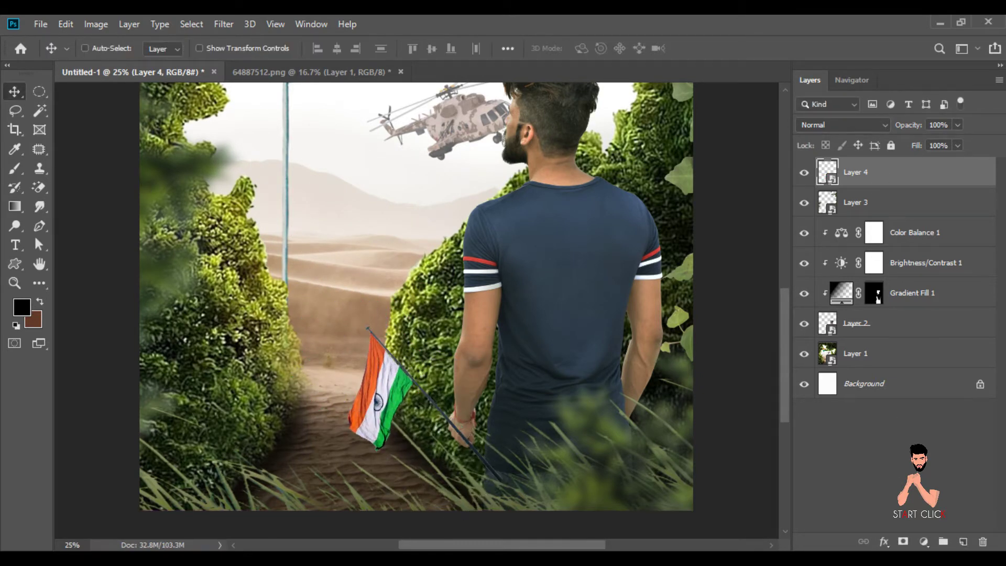
click(903, 545)
Nudge the flag pole into the man's hand and set a 34 px brush.
key(ctrl+plus)
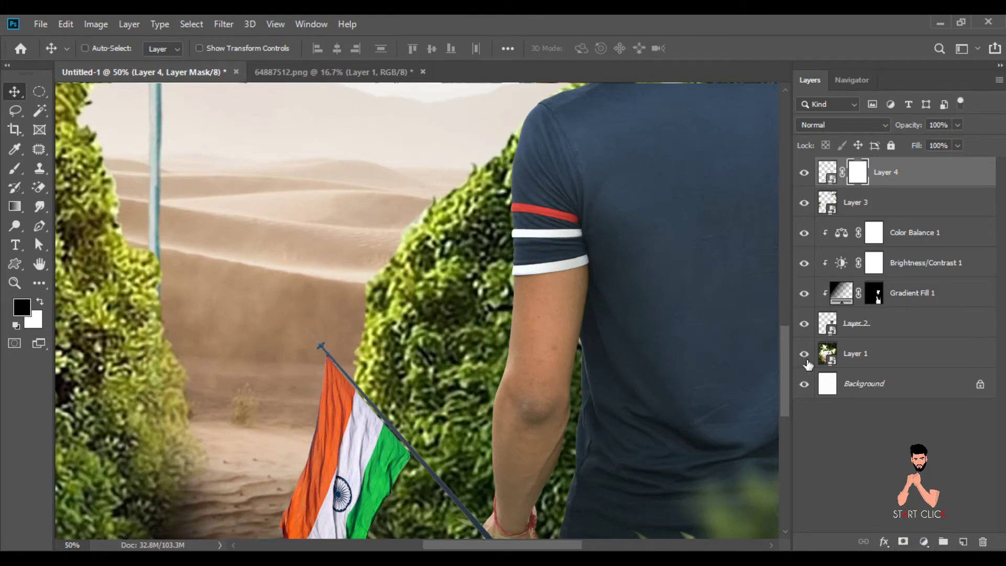
scroll(580, 456, down, 3)
drag(522, 440, 521, 444)
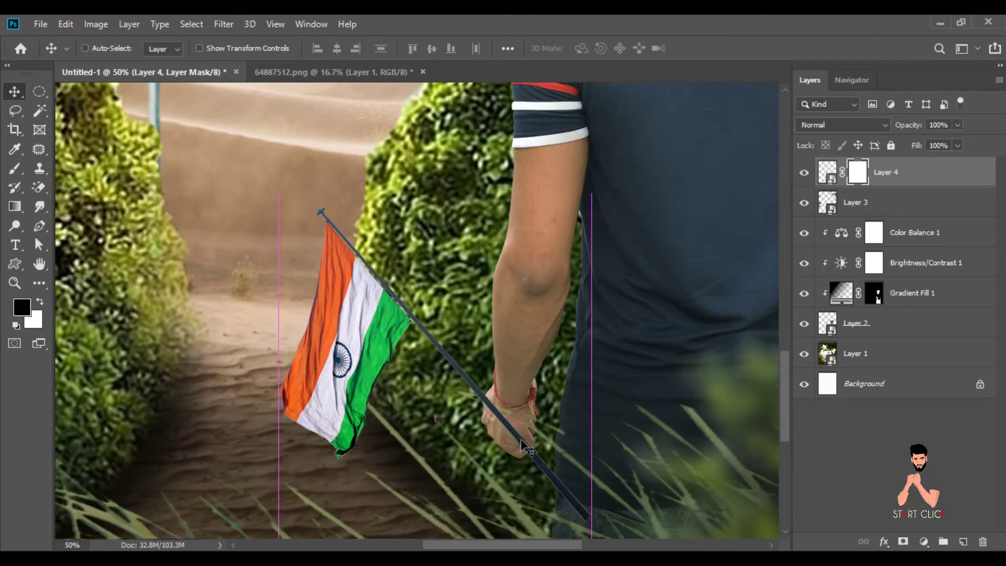
key(b)
right_click(357, 305)
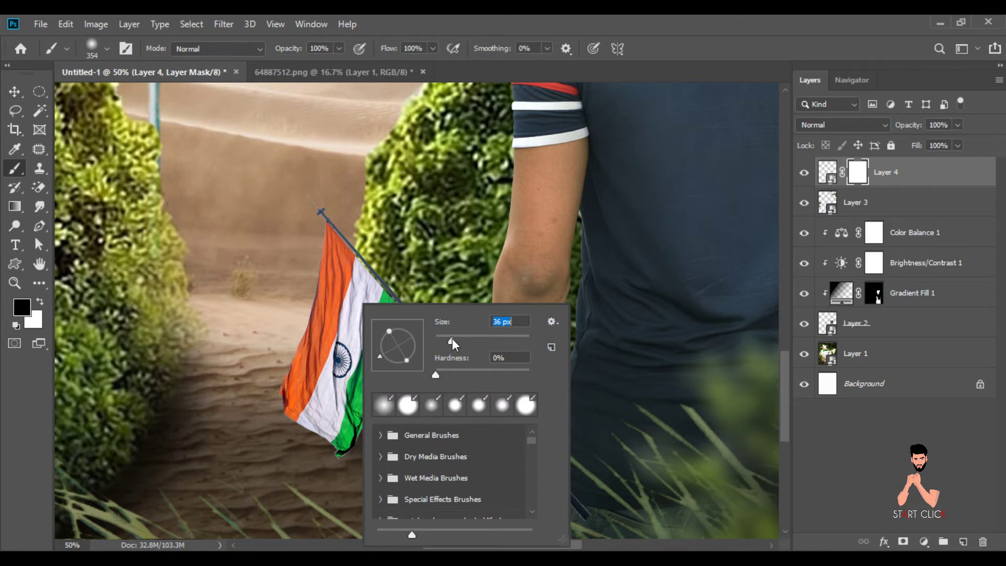
text(34)
key(Tab)
key(Return)
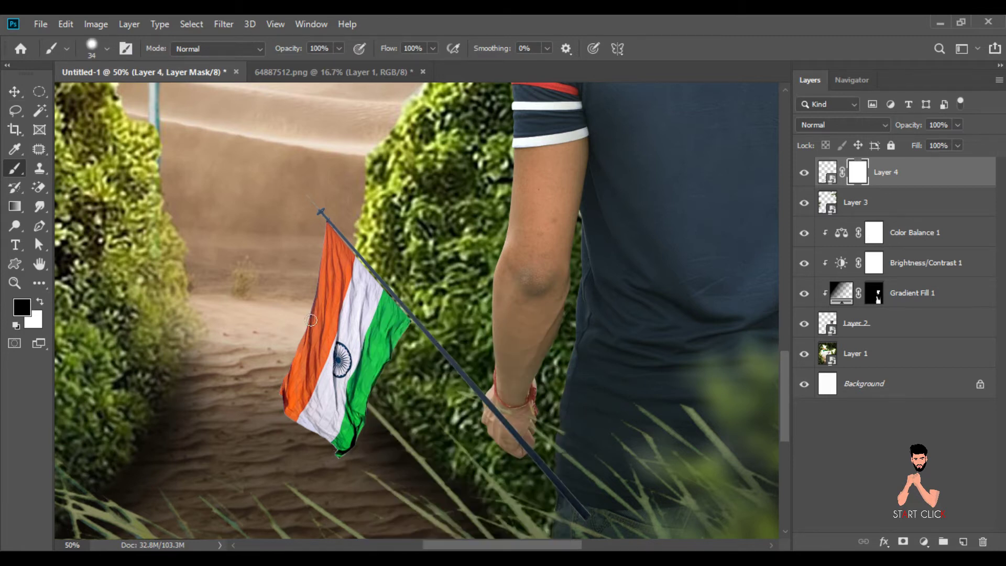
Mask the flag using the man's selection so his fingers wrap the pole, then deselect.
ctrl+click(828, 327)
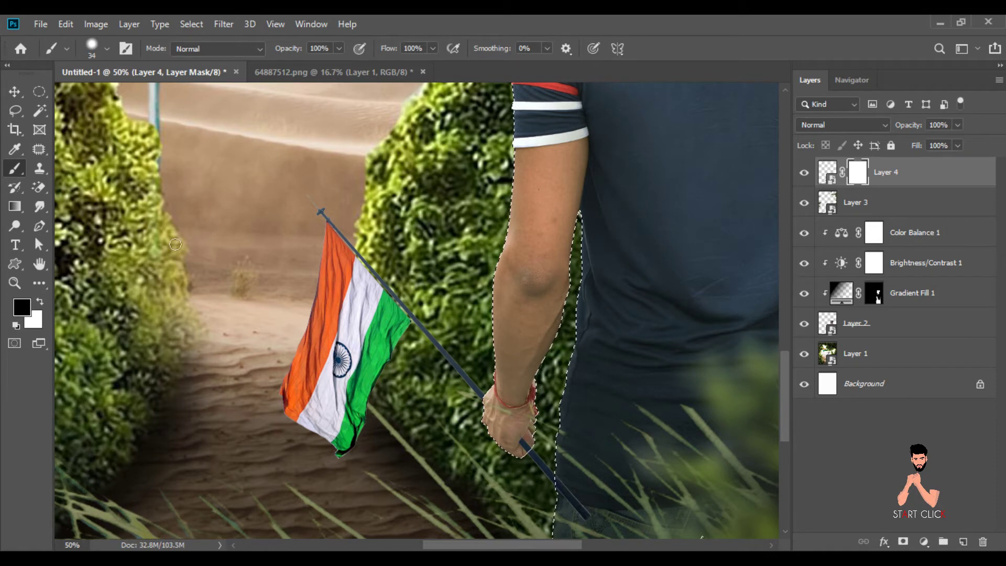
click(15, 91)
click(188, 26)
click(206, 58)
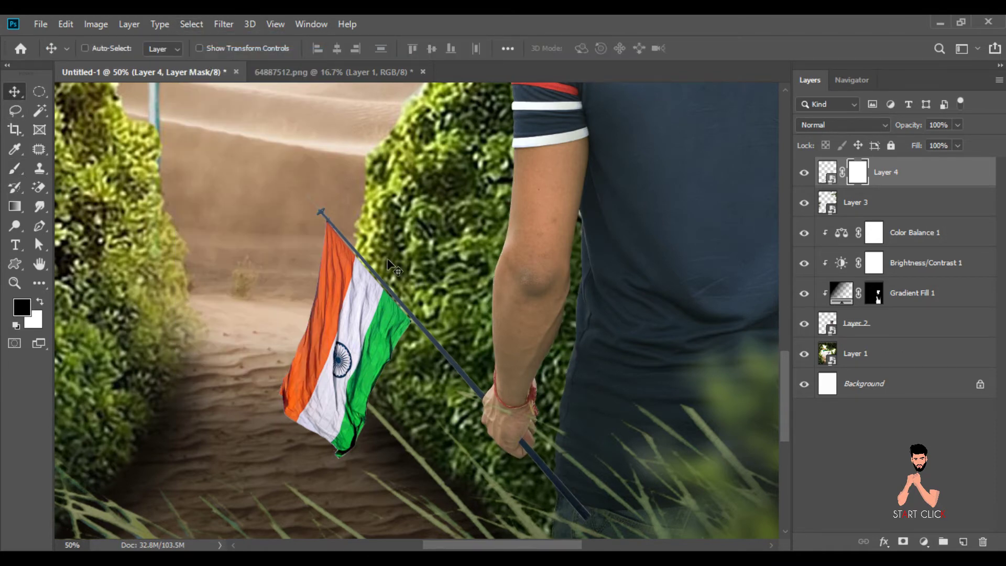
key(ctrl+minus)
key(ctrl+minus)
key(ctrl+minus)
key(ctrl+minus)
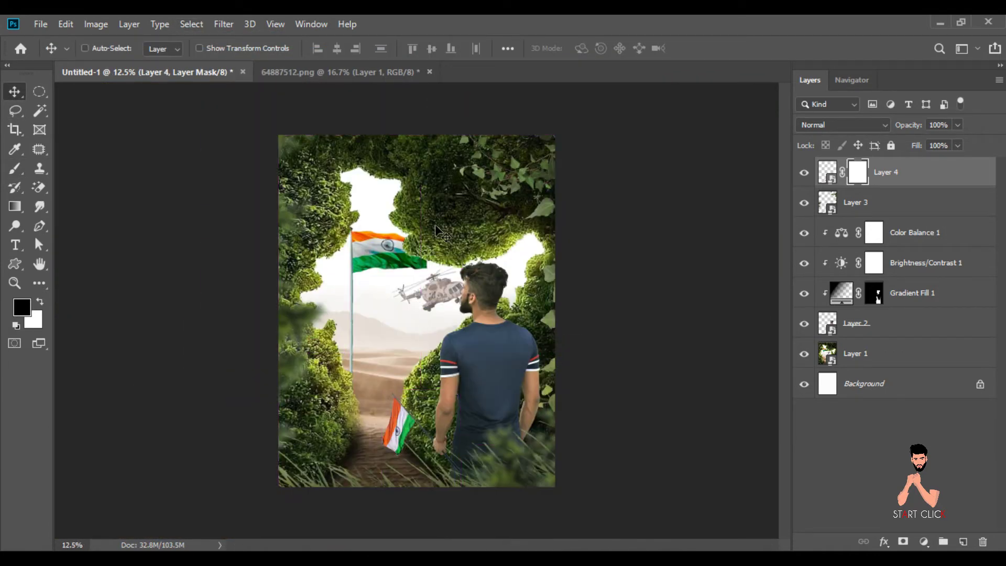
click(430, 72)
Close the flag image unsaved and bring Plant 1 into the poster as a smart object.
click(497, 228)
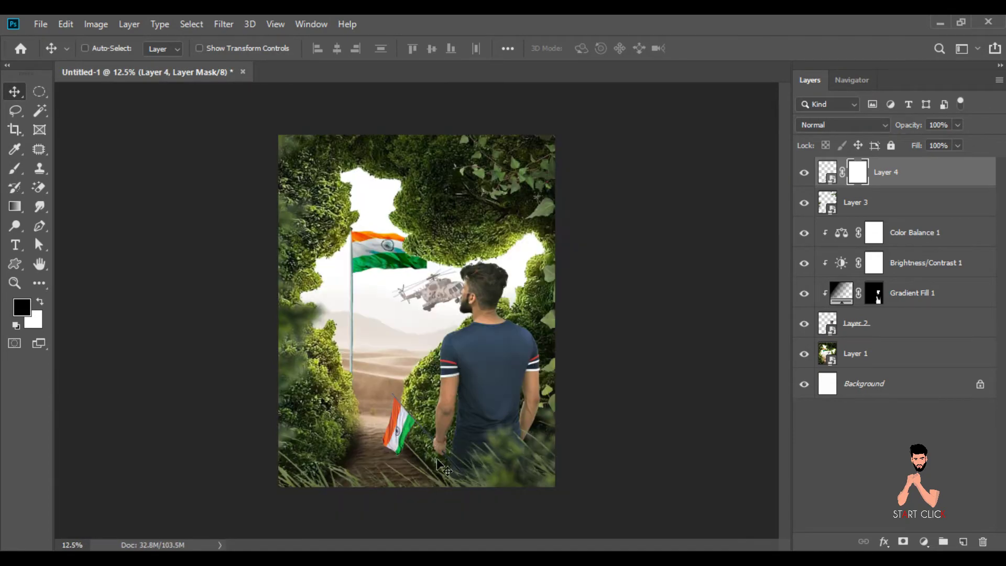
key(alt+Tab)
mouse_move(412, 204)
mouse_down()
mouse_move(357, 134)
mouse_move(367, 72)
mouse_up()
right_click(851, 178)
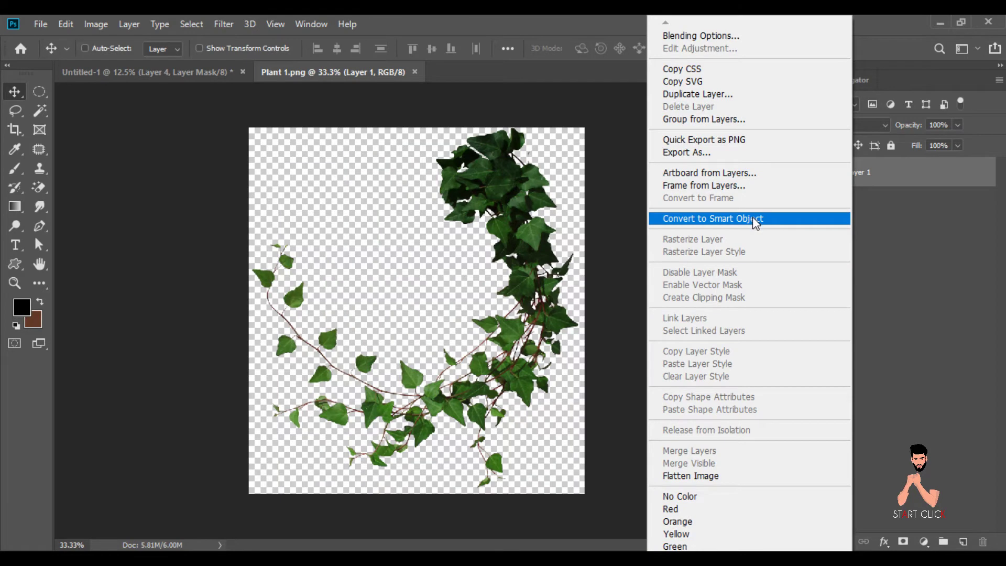
click(756, 219)
drag(414, 309, 190, 100)
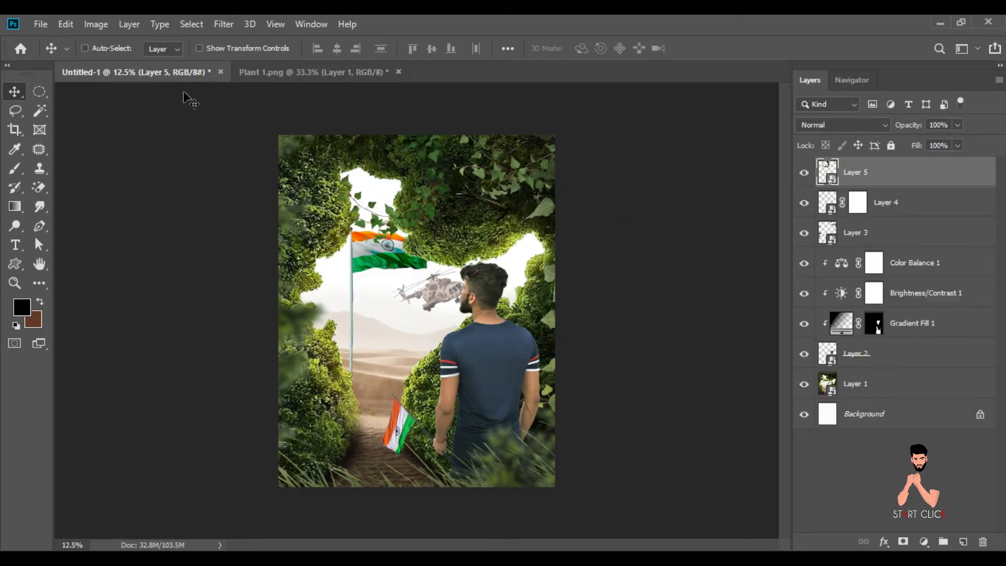
Scale the vine overlay to 144.65%, rotate it 22.73°, and close Plant 1.png unsaved.
click(63, 24)
click(161, 344)
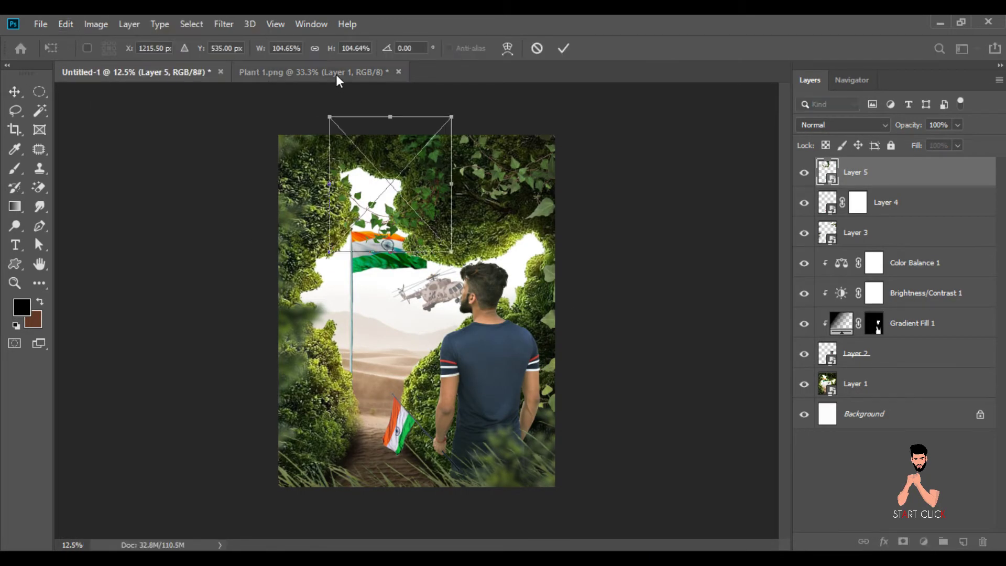
drag(391, 183, 362, 131)
mouse_move(320, 230)
mouse_down()
mouse_move(249, 225)
mouse_move(225, 204)
mouse_up()
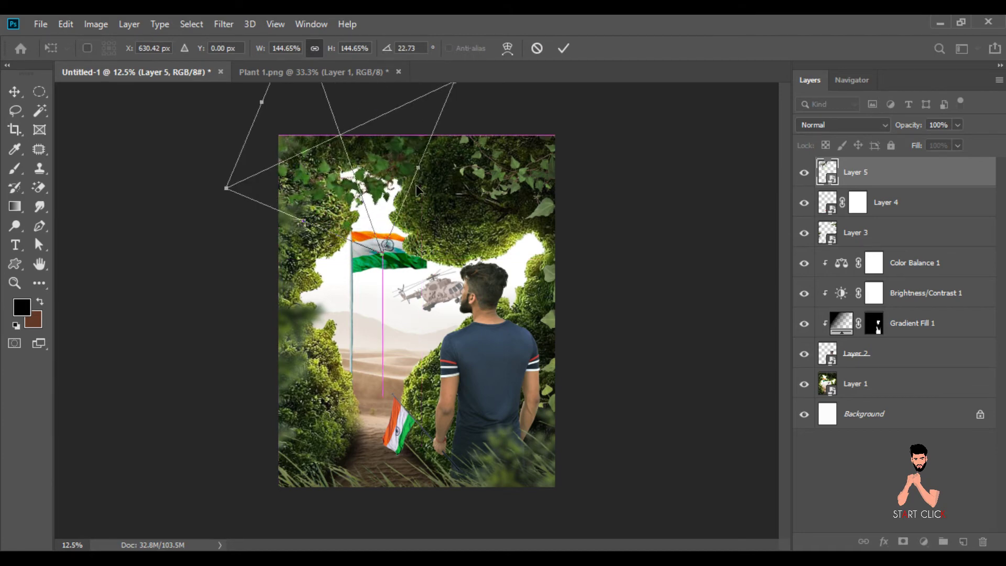
drag(398, 173, 427, 184)
key(Return)
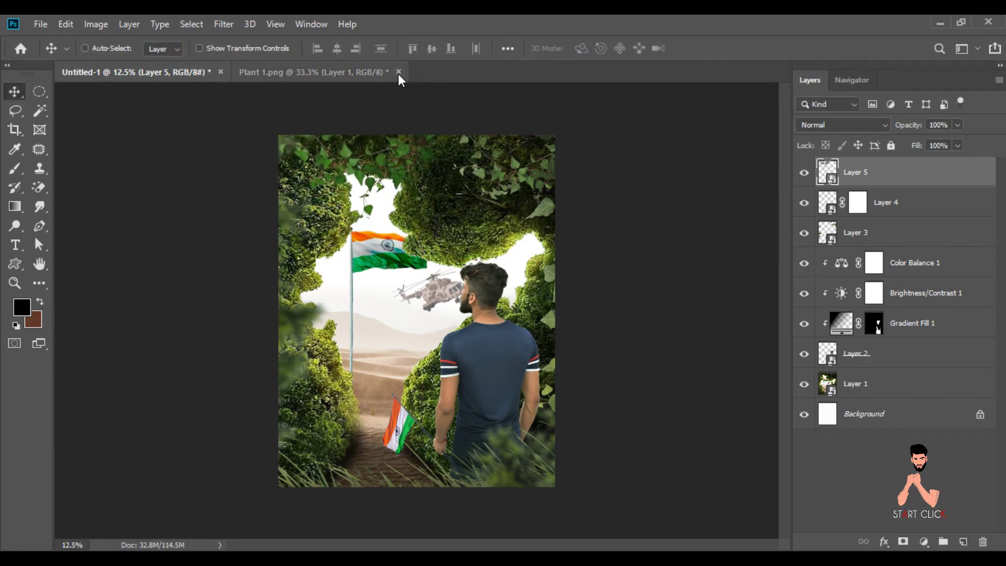
click(398, 71)
click(497, 231)
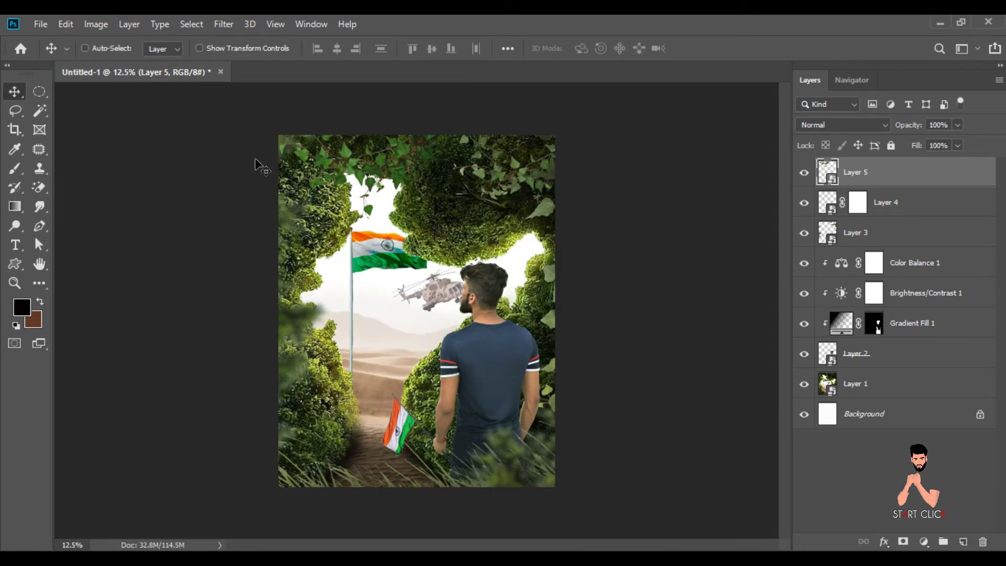
Lower the vine overlay's saturation to -39 with Hue/Saturation, then drag in Plant 2.
click(97, 25)
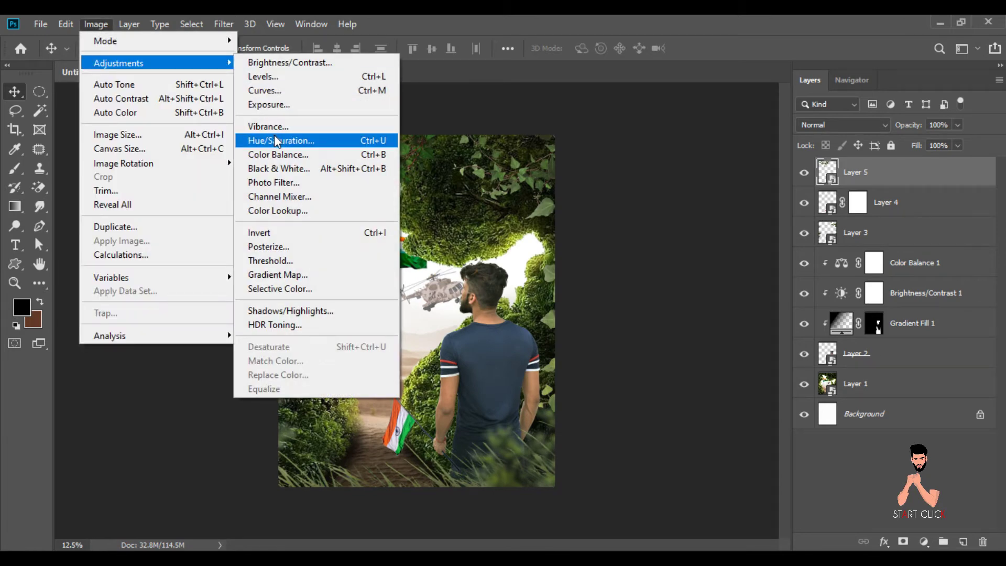
click(274, 135)
drag(552, 93, 704, 98)
drag(613, 234, 592, 235)
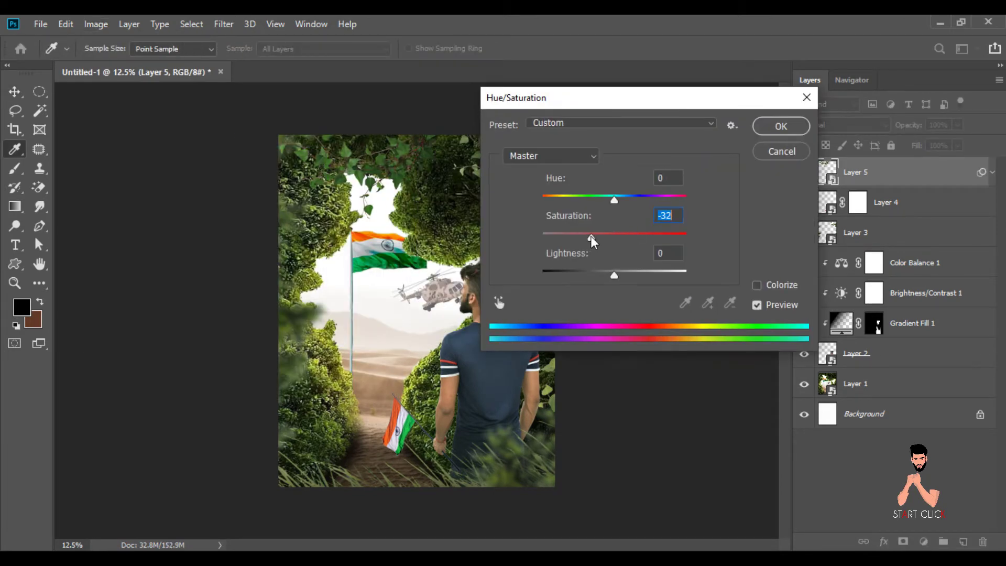
click(780, 126)
key(alt+Tab)
drag(485, 192, 332, 71)
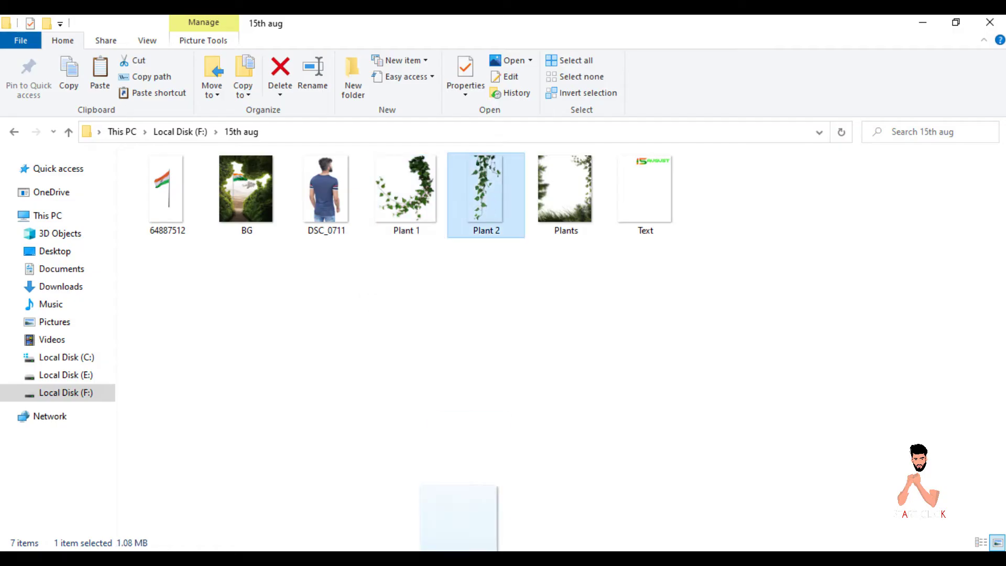
Convert the Plant 2 ivy to a smart object and place it at the poster's upper right.
right_click(850, 176)
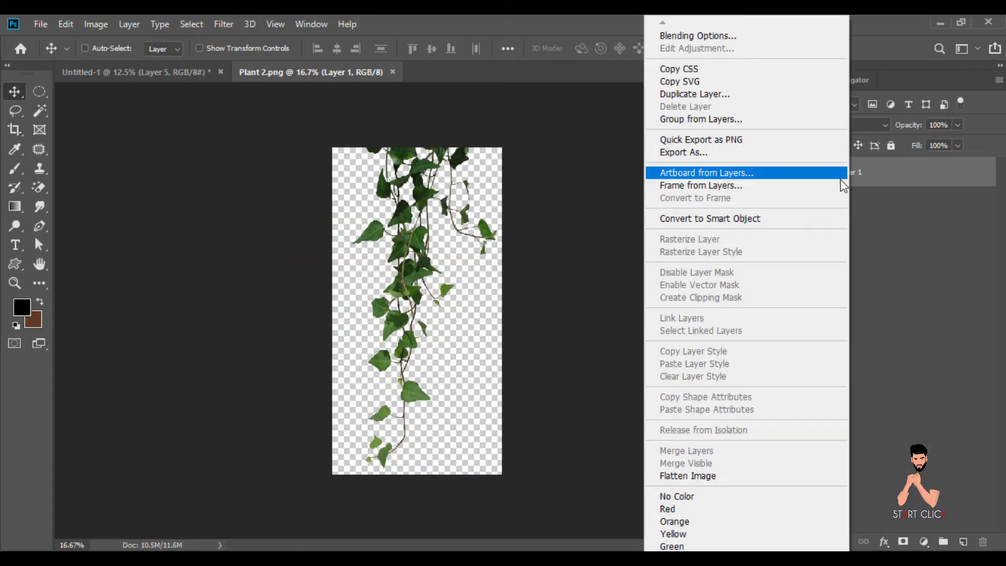
click(713, 219)
mouse_move(457, 266)
mouse_down()
mouse_move(525, 212)
mouse_move(549, 213)
mouse_move(541, 207)
mouse_up()
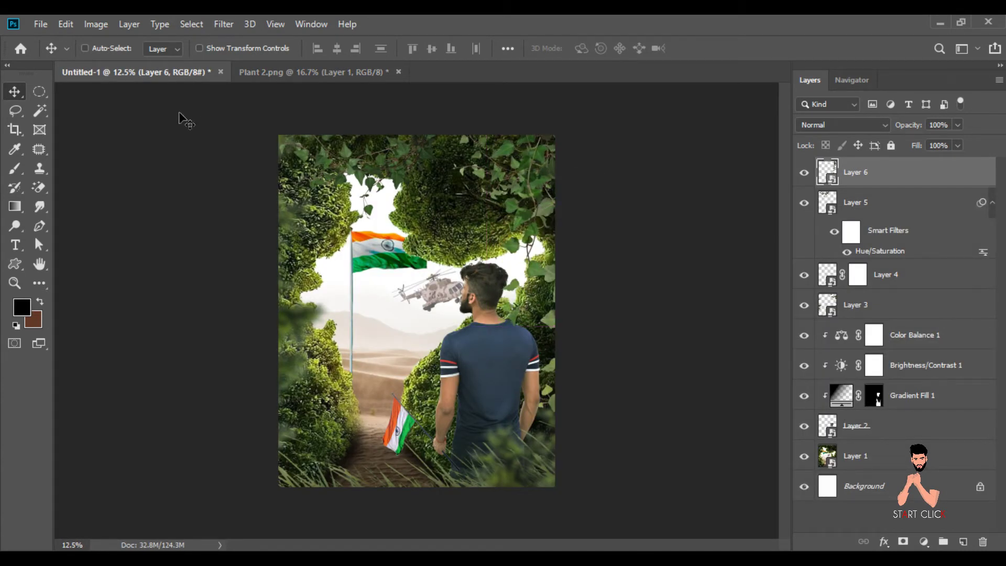
Desaturate the ivy to -21 and flatten the poster into a single background.
click(86, 27)
mouse_move(117, 63)
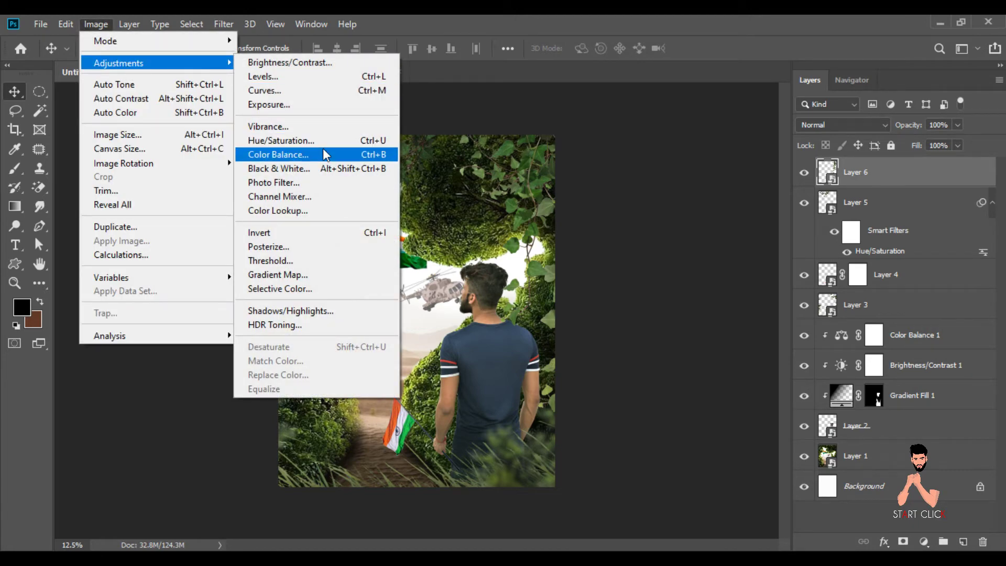
click(283, 140)
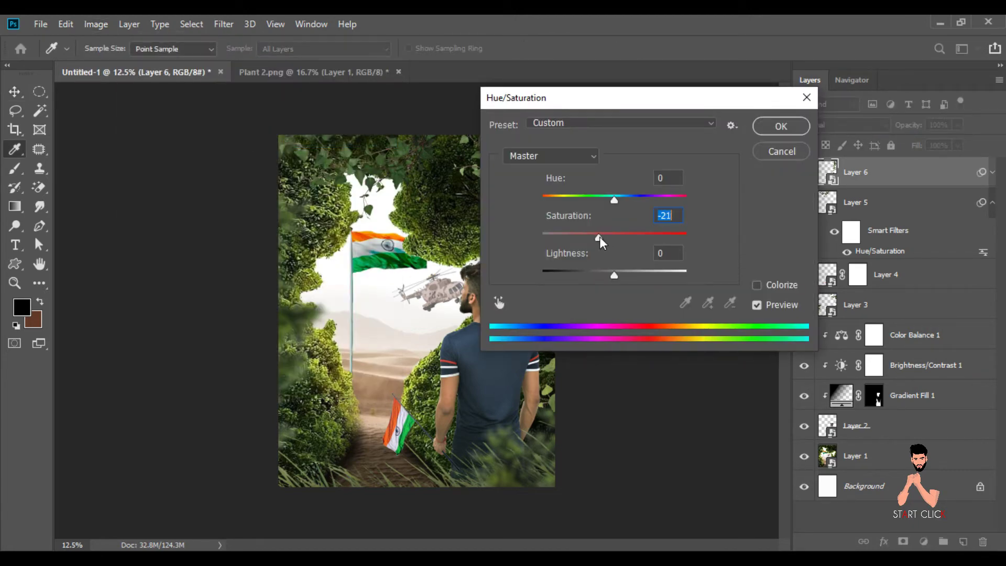
click(763, 126)
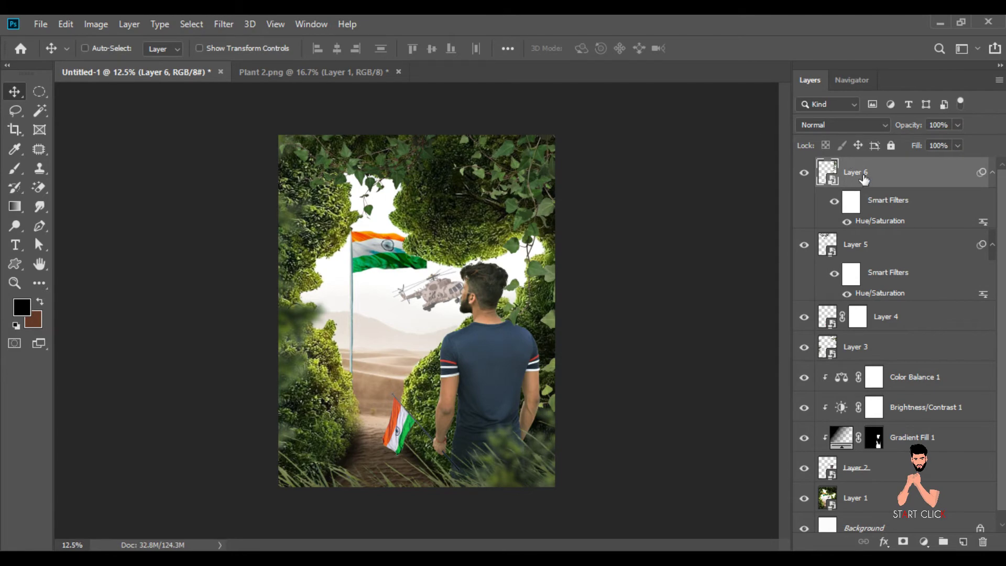
right_click(865, 177)
click(716, 467)
Duplicate the Background layer and apply Camera Raw Auto tone with Shadows at +43.
drag(931, 427, 963, 541)
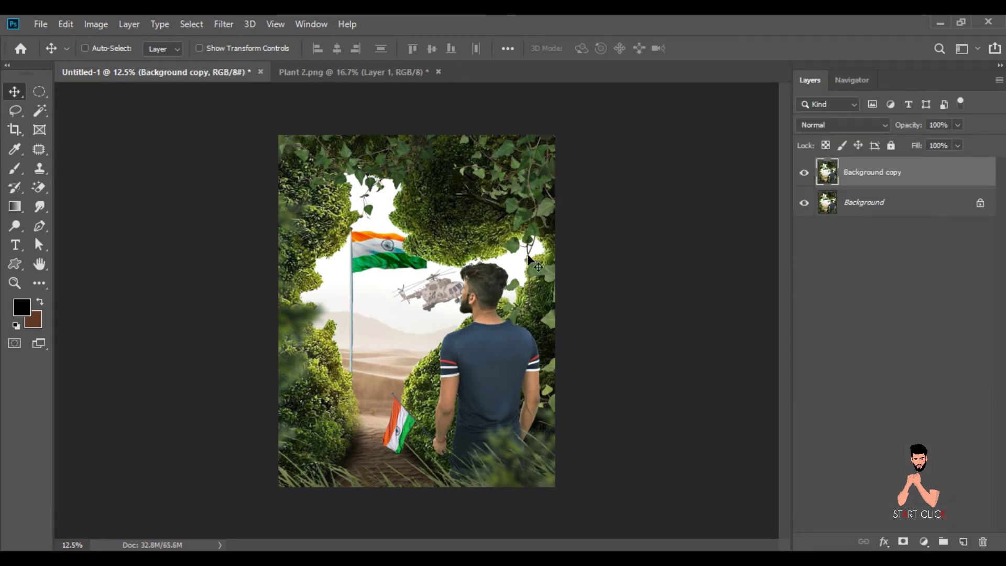
click(223, 24)
click(253, 106)
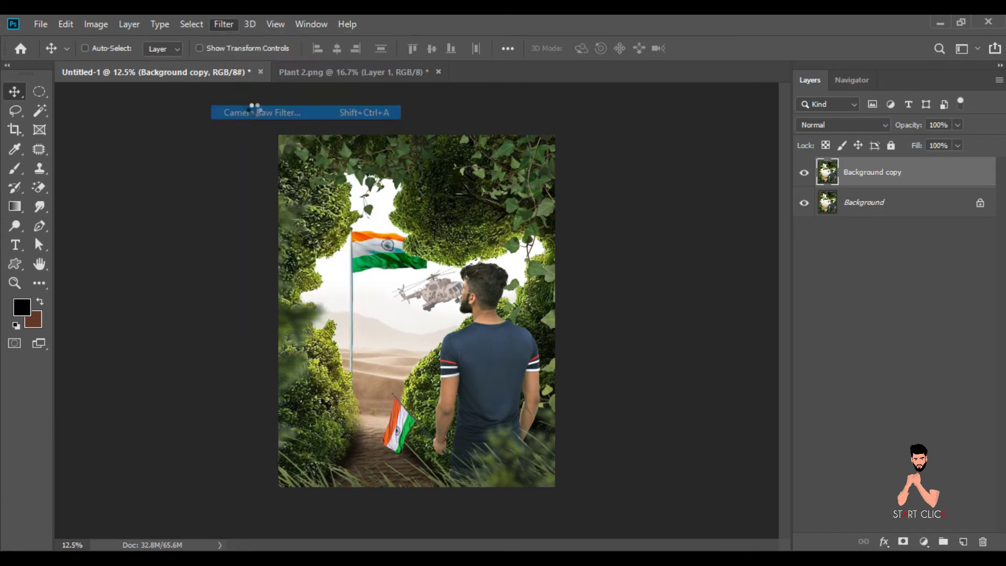
click(721, 344)
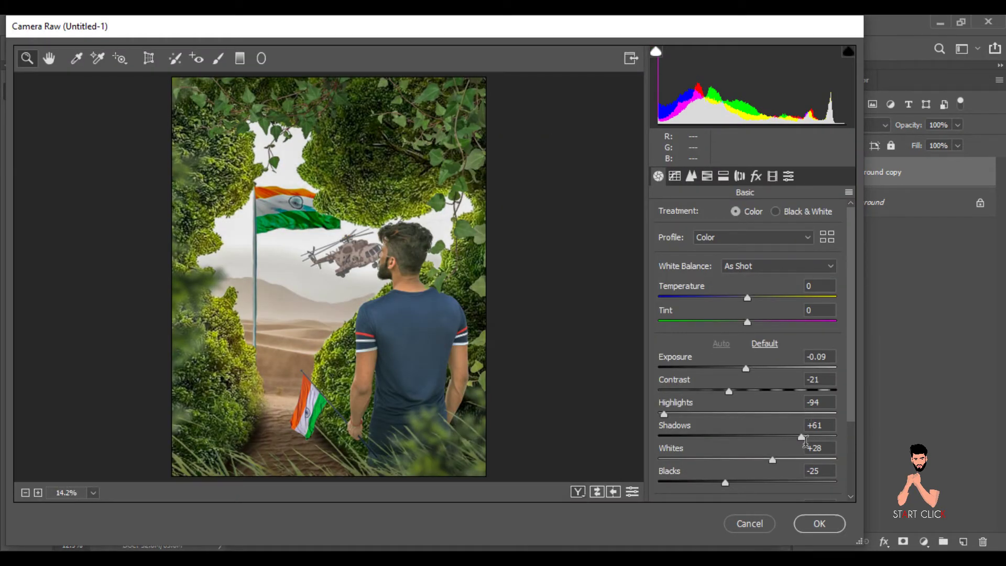
mouse_move(802, 437)
mouse_down()
mouse_move(781, 438)
mouse_move(755, 417)
mouse_move(778, 417)
mouse_up()
scroll(841, 459, down, 3)
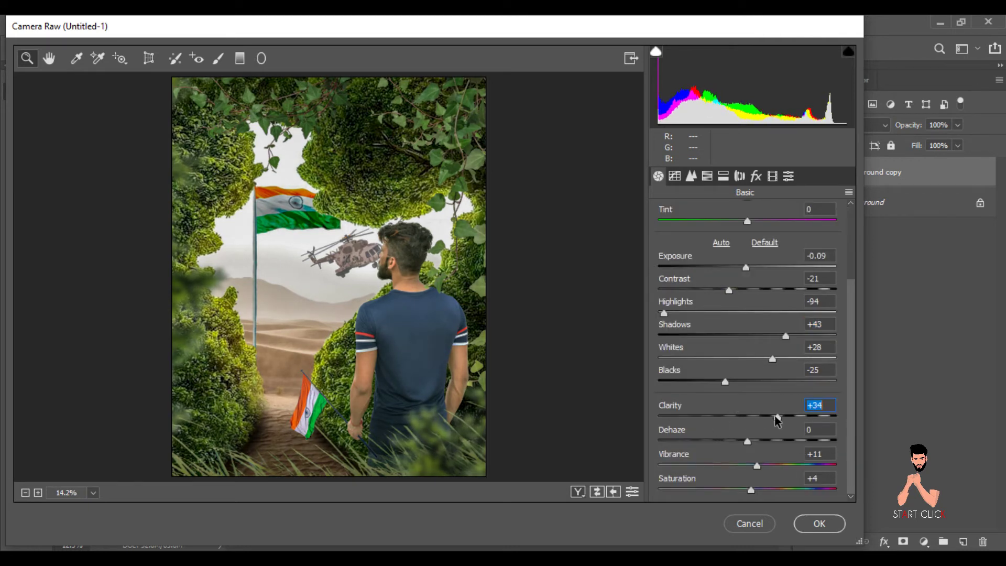
Mute Greens saturation to -25 and Oranges to -14, add a -15 vignette, then add a new layer.
click(707, 176)
mouse_move(752, 341)
mouse_down()
mouse_move(728, 341)
mouse_move(751, 340)
mouse_up()
drag(751, 293, 739, 294)
click(756, 177)
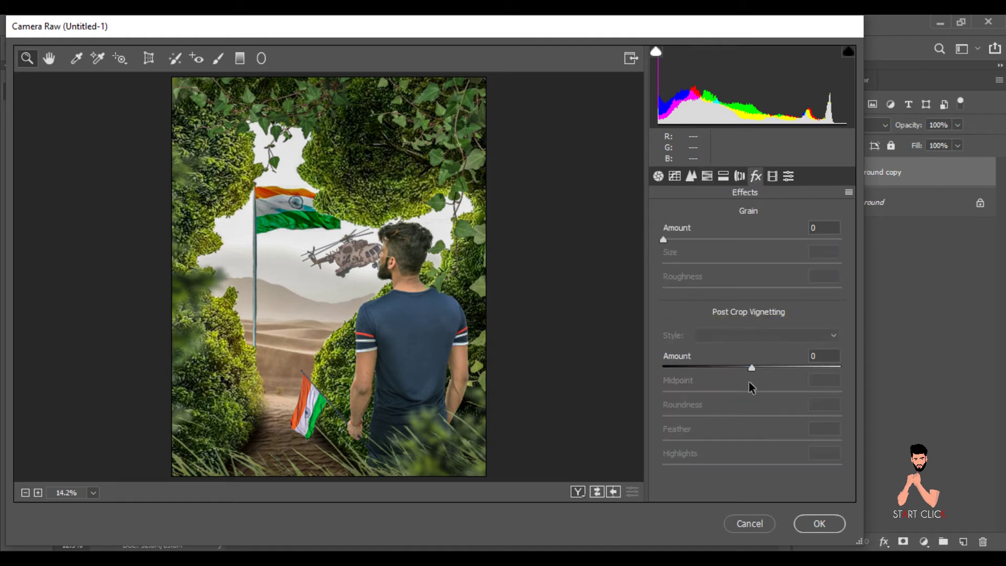
drag(747, 371, 739, 371)
click(802, 522)
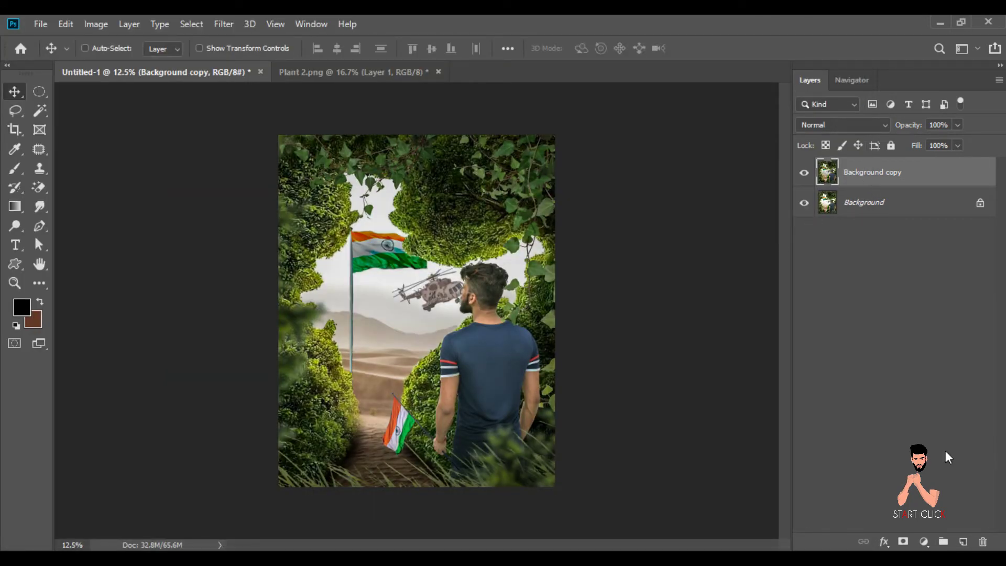
click(963, 541)
Set the new layer to Overlay blending and fill it with 50% gray.
click(844, 126)
click(824, 304)
click(65, 24)
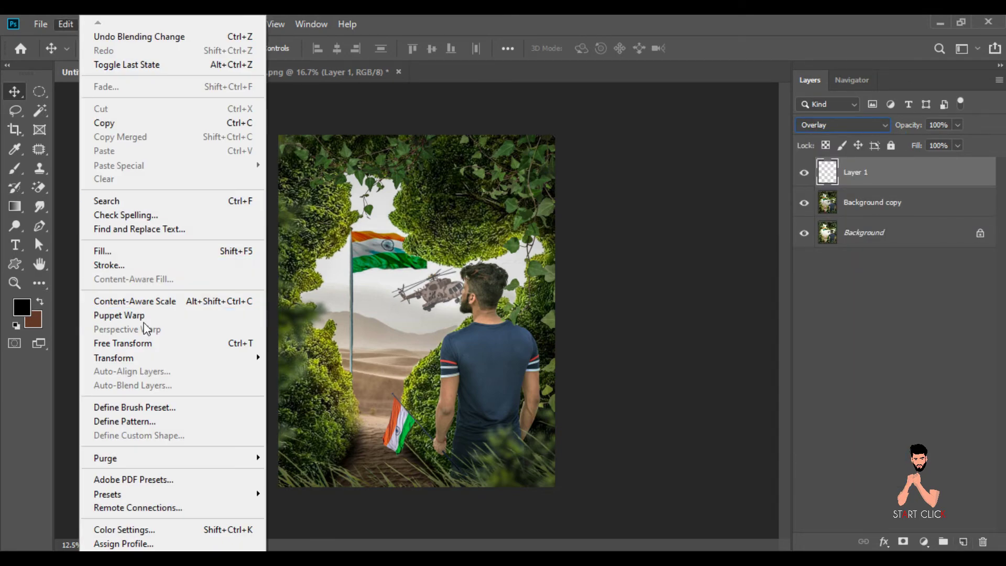
click(151, 250)
click(575, 144)
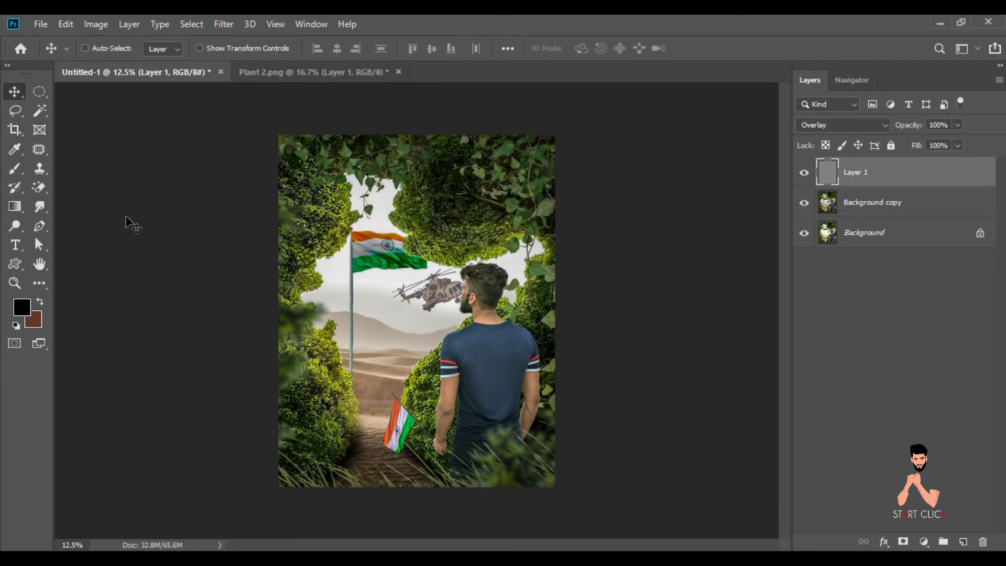
Set up the Burn tool with a size 40 brush and 20% exposure.
click(14, 225)
click(59, 239)
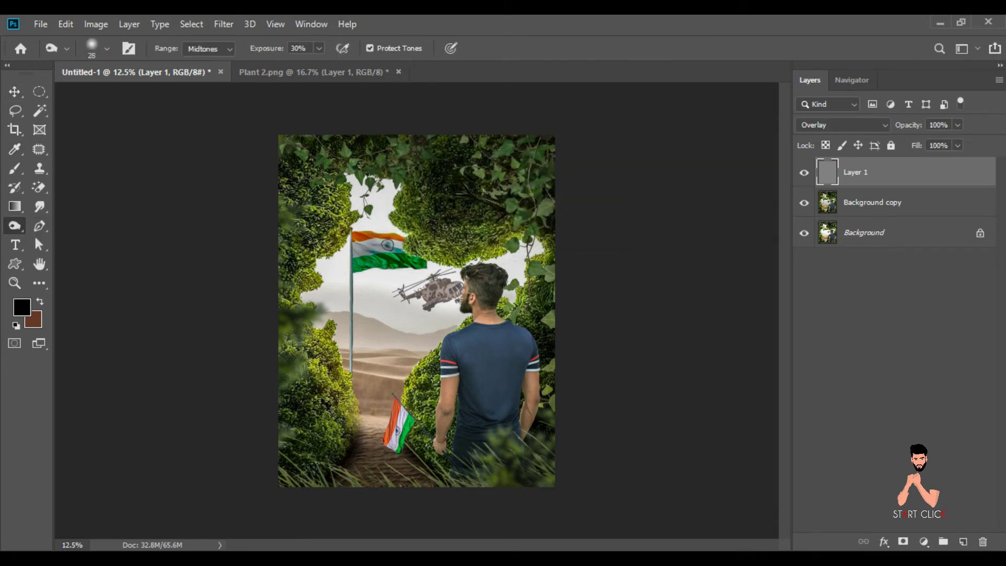
scroll(457, 298, up, 2)
scroll(458, 299, up, 1)
scroll(639, 252, down, 2)
key(bracketright)
key(bracketright)
drag(787, 325, 786, 354)
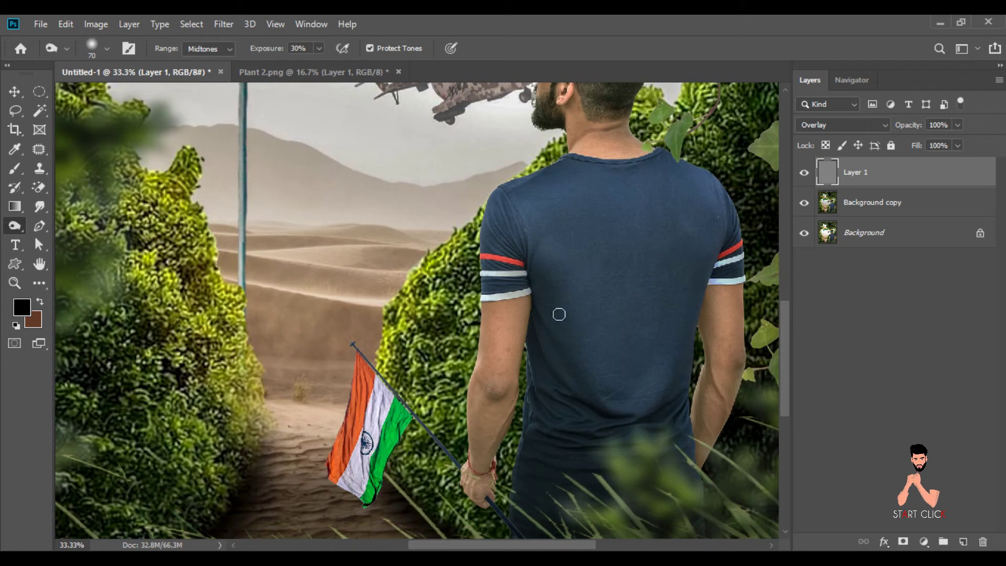
text(20)
key(Return)
Burn the man's forearms and the flag's white-green edge and green band.
mouse_move(530, 301)
mouse_down()
mouse_move(475, 449)
mouse_move(475, 475)
mouse_up()
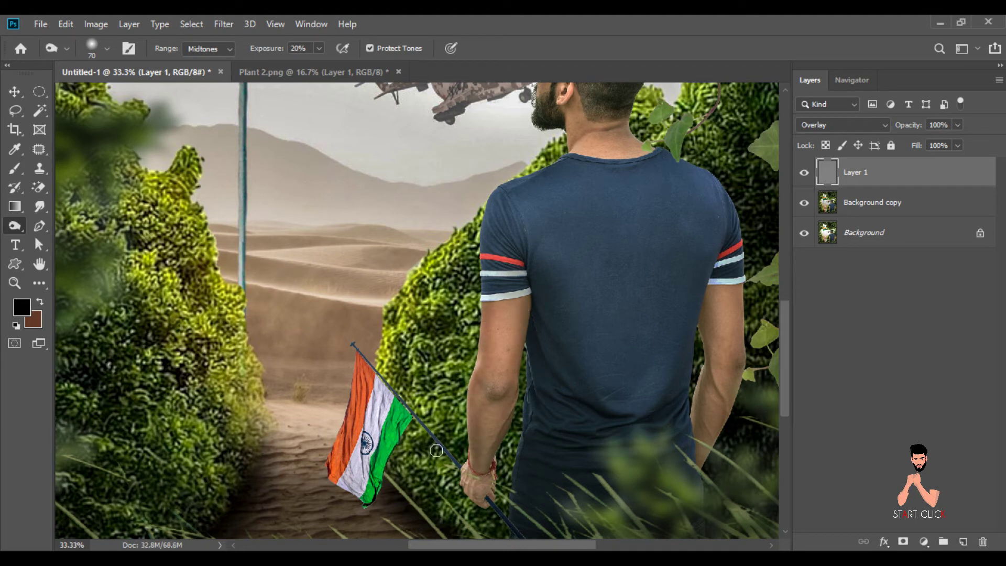
mouse_move(718, 362)
mouse_down()
mouse_move(709, 347)
mouse_move(728, 400)
mouse_up()
scroll(784, 293, up, 5)
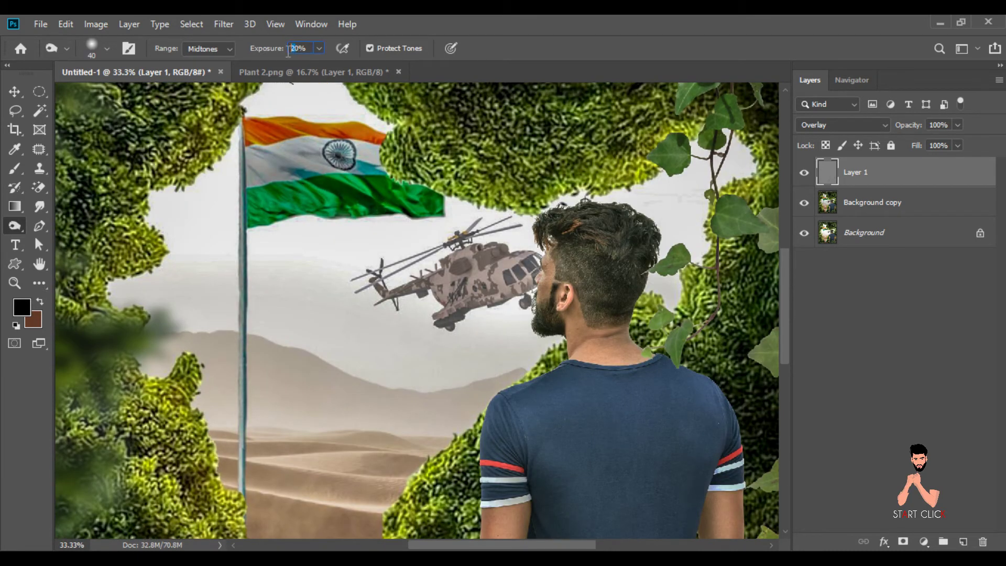
drag(325, 193, 307, 186)
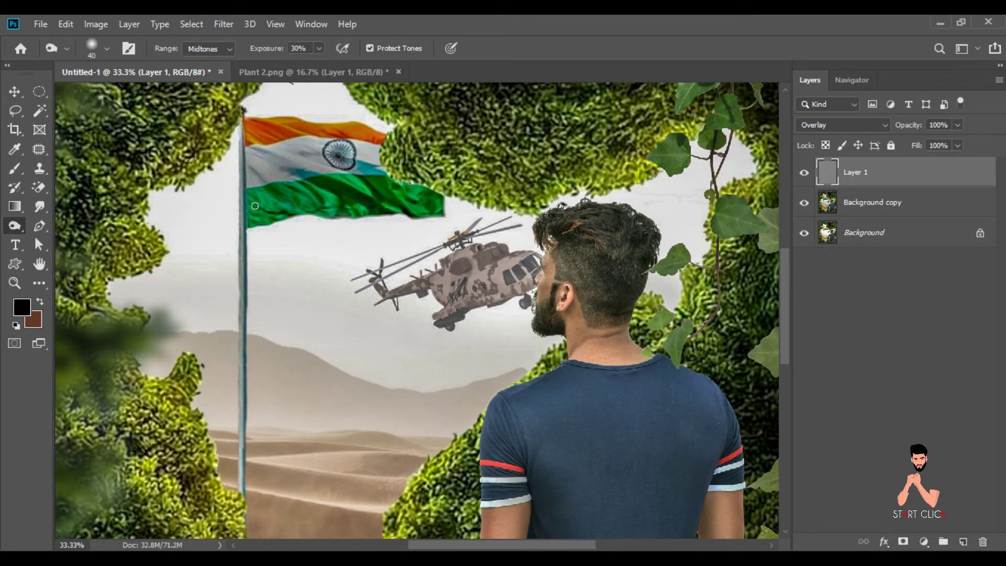
drag(309, 156, 309, 157)
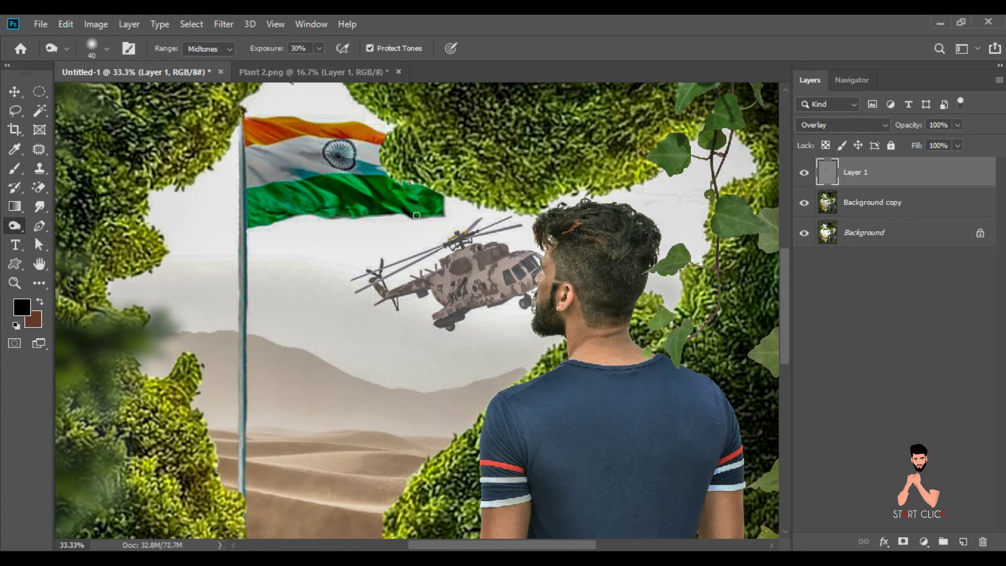
Dodge both of the man's forearms with an enlarged brush to brighten them.
right_click(15, 226)
click(63, 225)
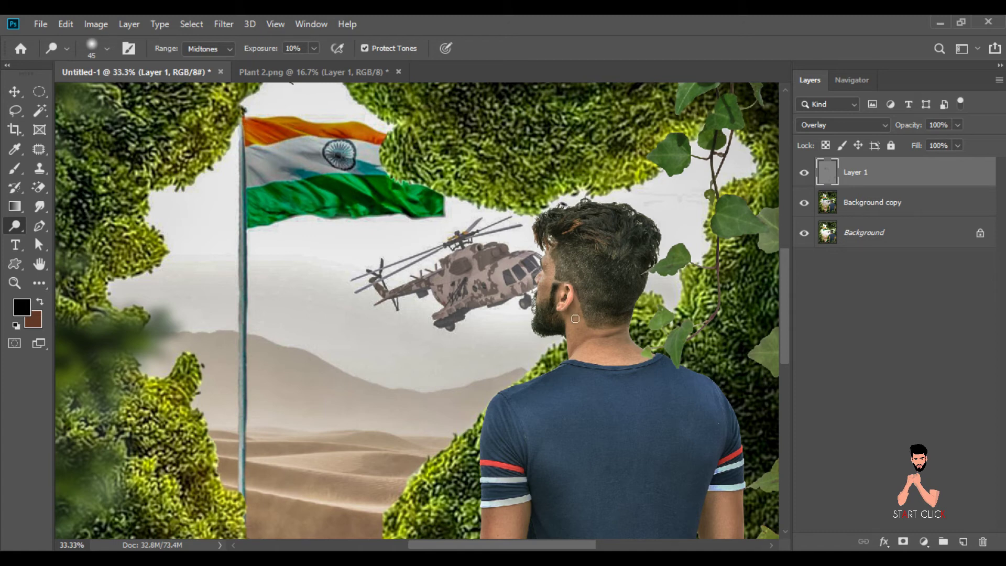
scroll(789, 377, down, 5)
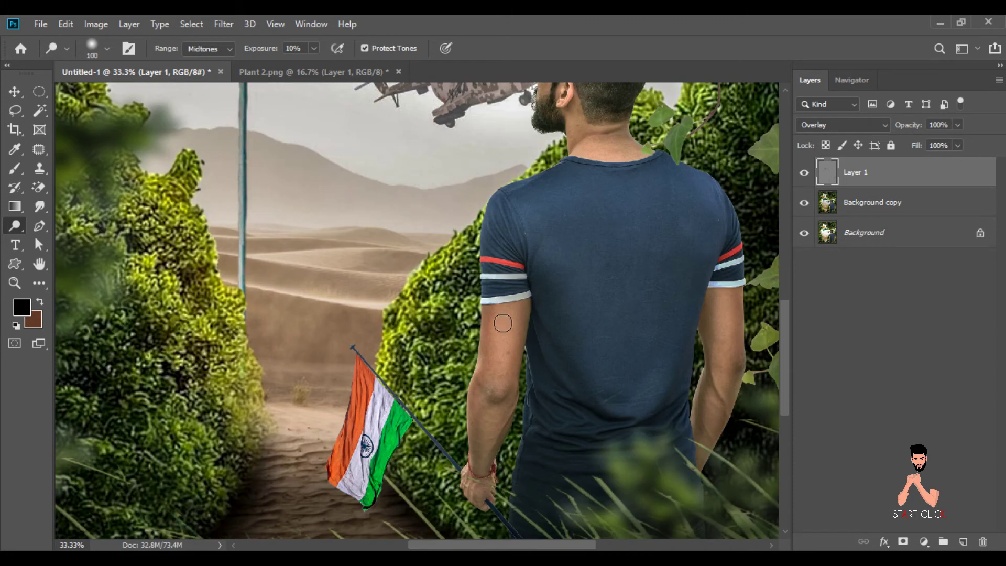
drag(501, 335, 497, 462)
key(2)
drag(722, 301, 719, 435)
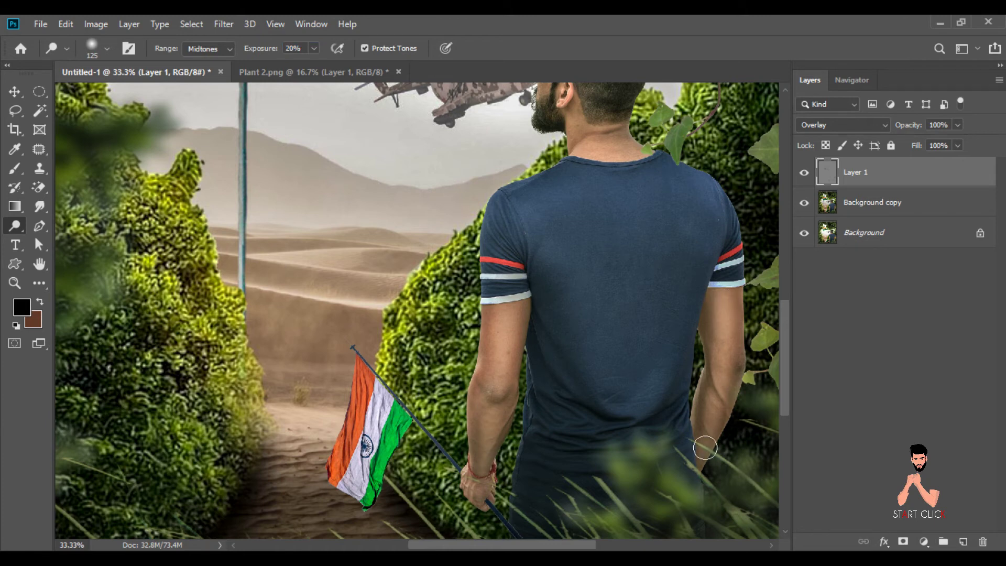
Raise dodge exposure to 30%, return to the Burn tool, and fit the poster in view.
scroll(705, 448, up, 1)
scroll(706, 447, up, 1)
click(272, 50)
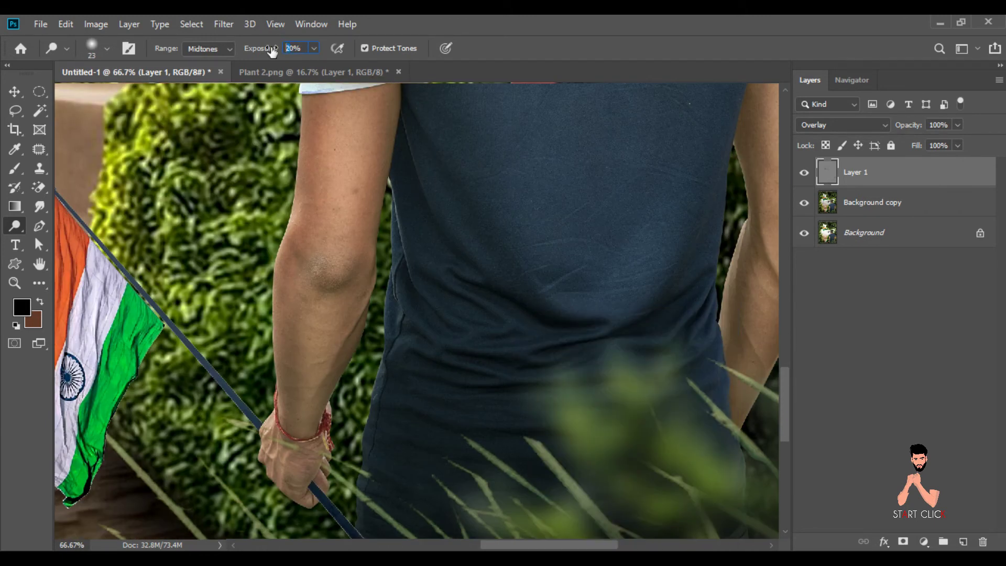
key(3)
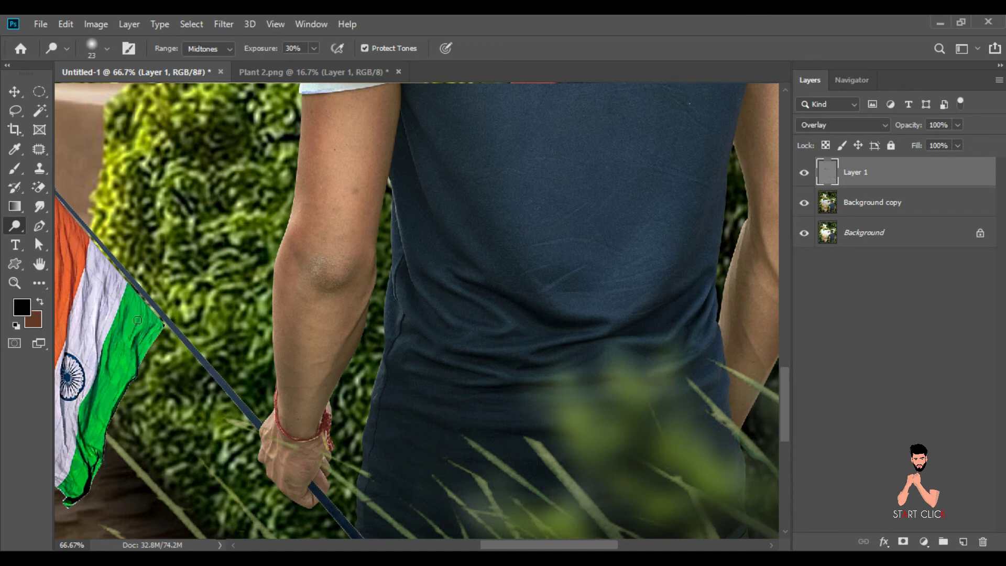
right_click(15, 225)
click(71, 240)
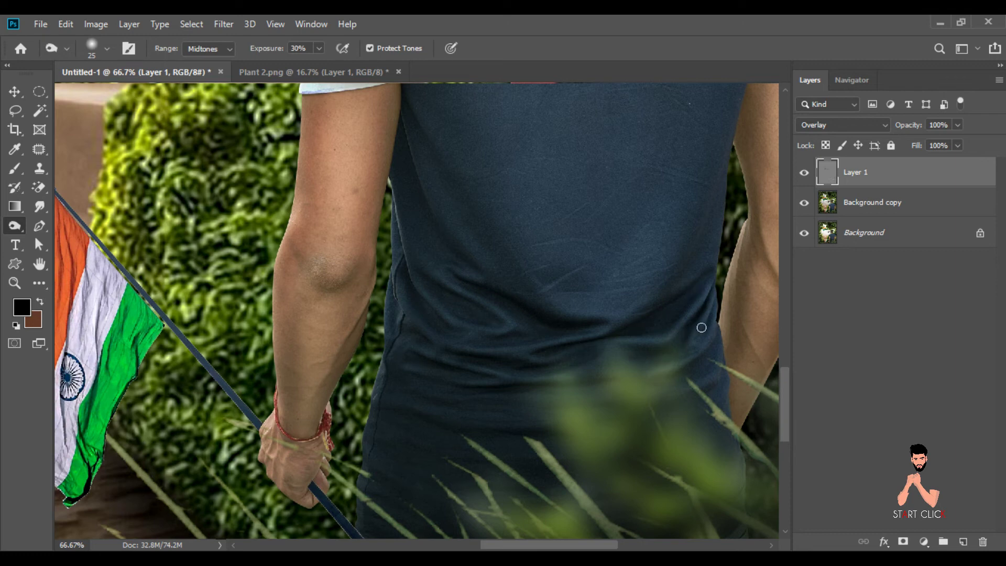
key(ctrl+minus)
key(ctrl+minus)
key(ctrl+minus)
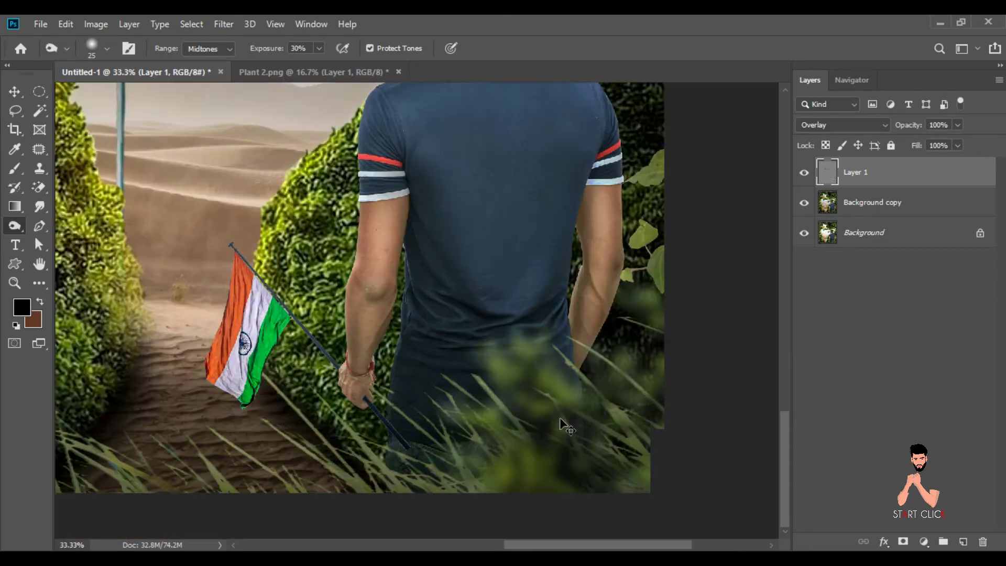
Close Plant 2 without saving and merge Layer 1 down into the poster.
click(15, 92)
click(399, 72)
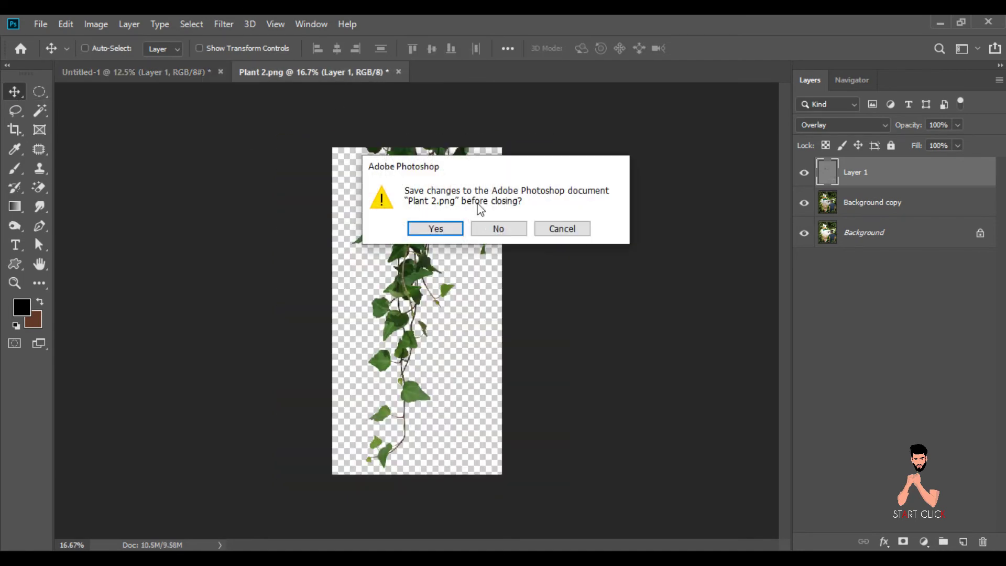
click(498, 226)
click(804, 173)
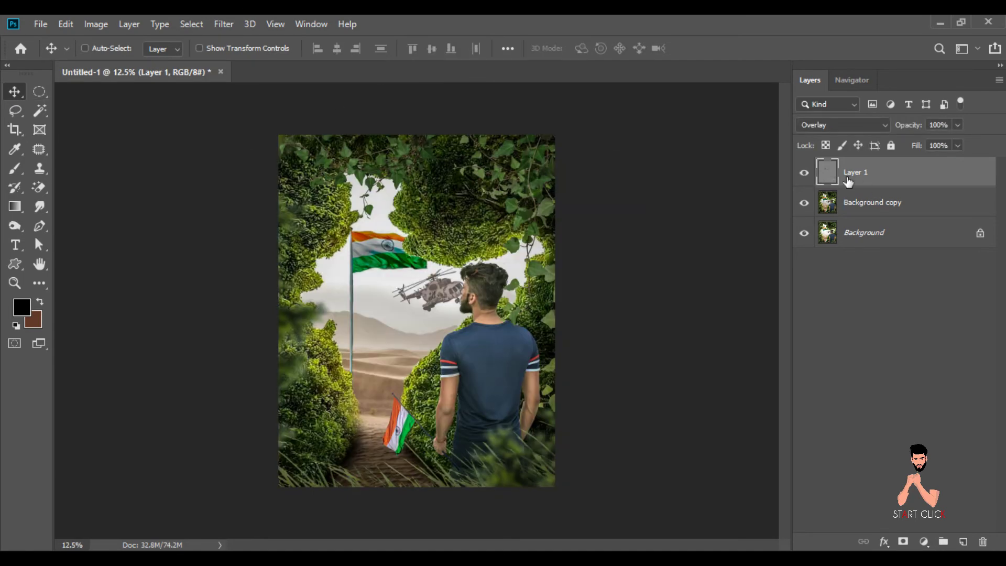
right_click(846, 178)
click(682, 451)
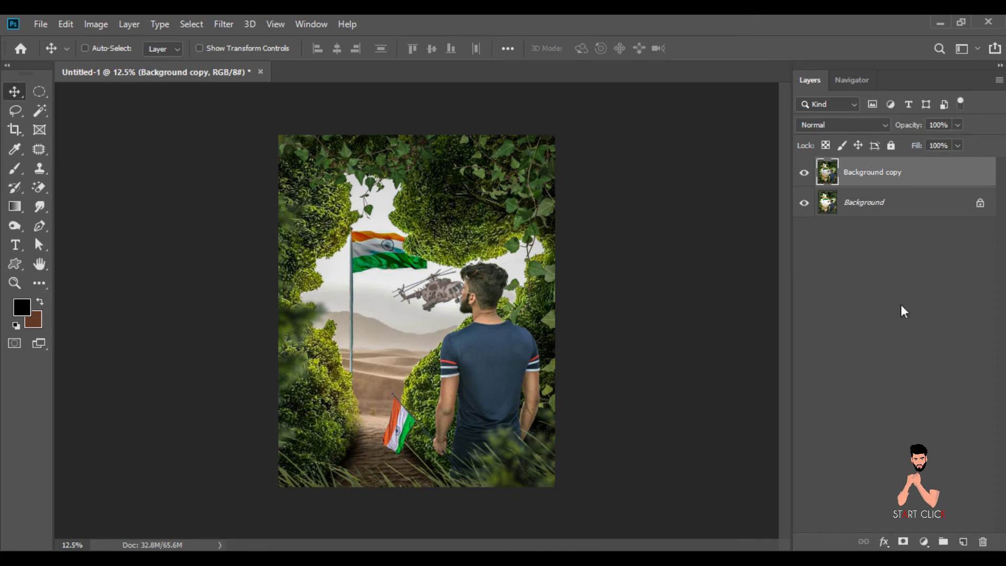
Add a Color Lookup adjustment using the Orange and Teal LUT, then browse to the poster assets.
click(922, 540)
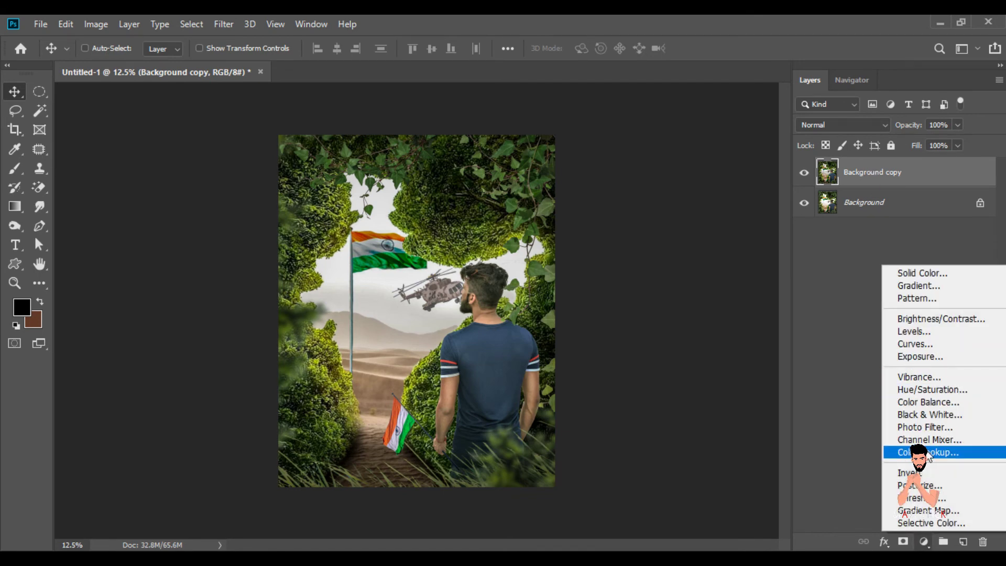
click(921, 452)
click(845, 280)
click(875, 64)
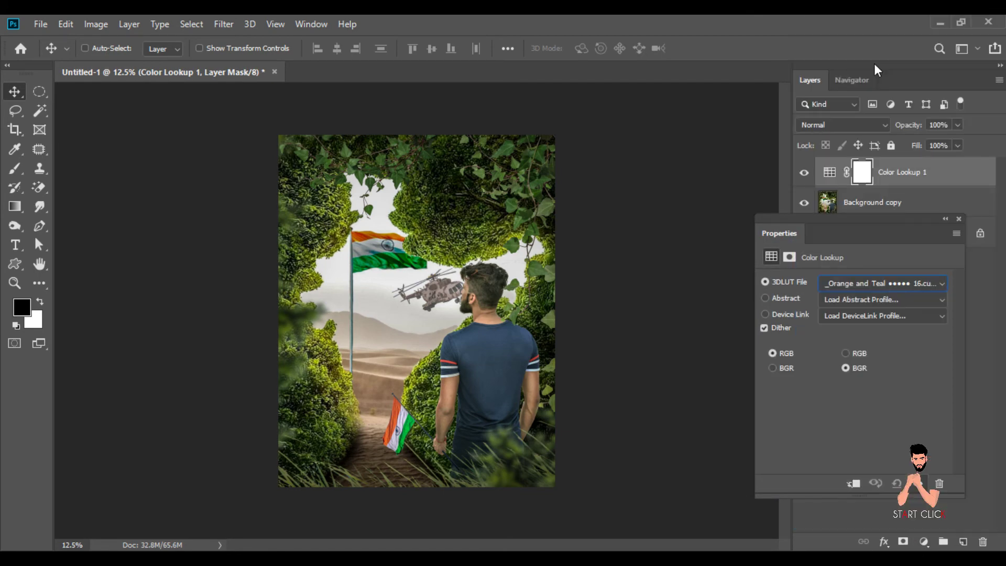
click(959, 219)
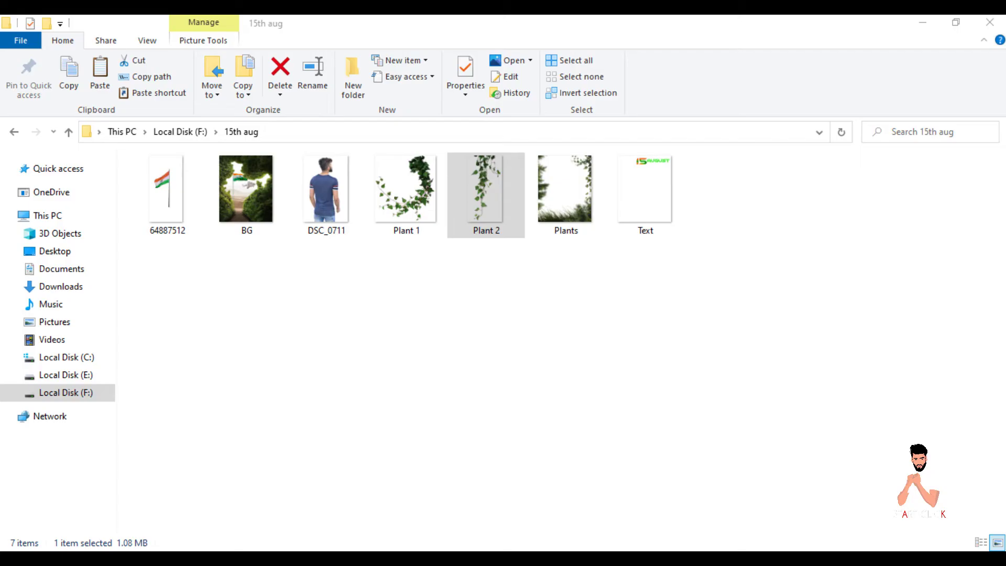
click(645, 199)
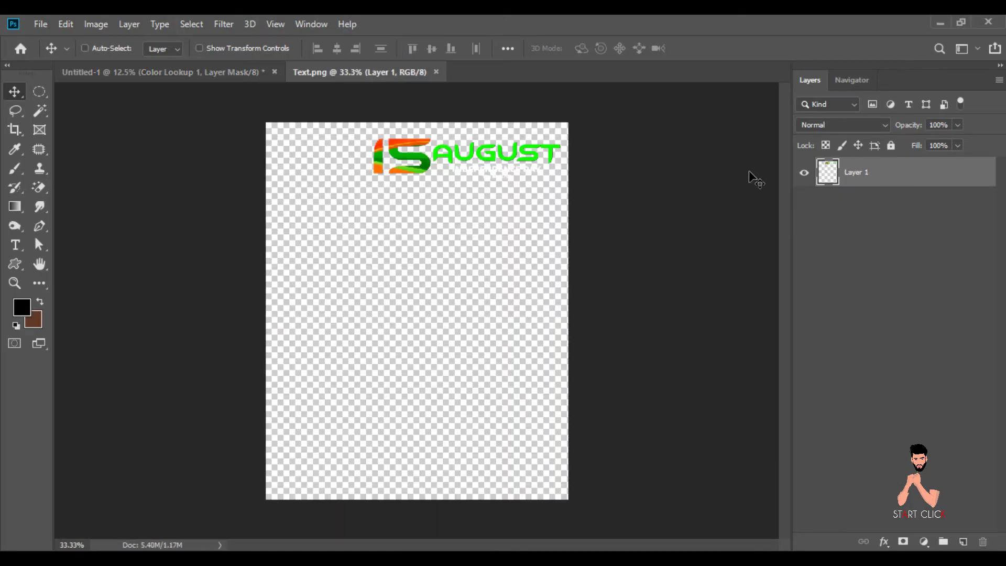
Convert the title text to a Smart Object, bring it into the poster, and scale it to 58%.
right_click(862, 179)
click(702, 218)
drag(467, 149, 347, 164)
click(66, 24)
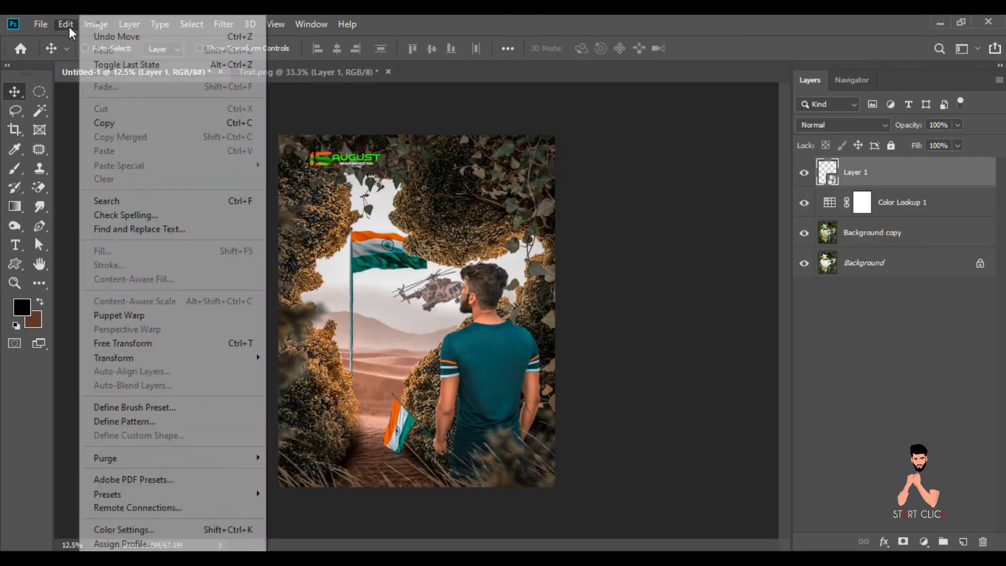
click(150, 346)
click(354, 49)
text(58)
drag(429, 177, 516, 173)
key(Return)
Shrink and place the title in the upper right, then close Text.png without saving.
drag(360, 163, 407, 173)
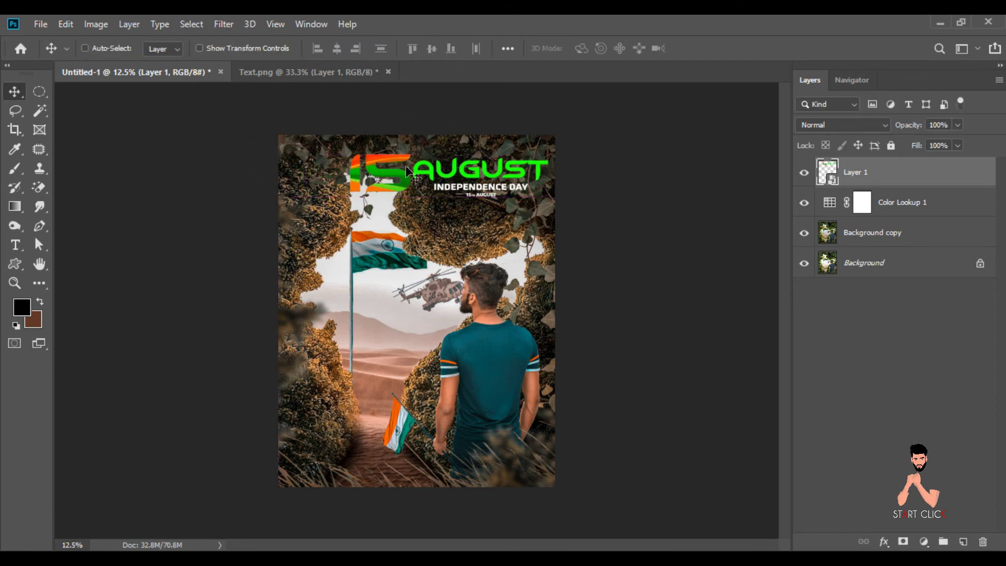
click(66, 24)
click(147, 341)
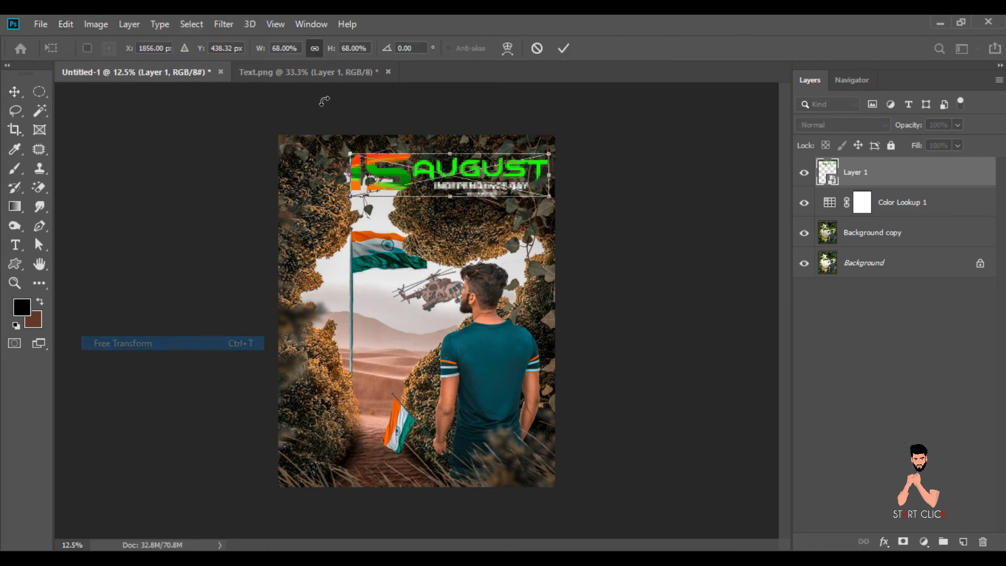
drag(350, 176, 399, 176)
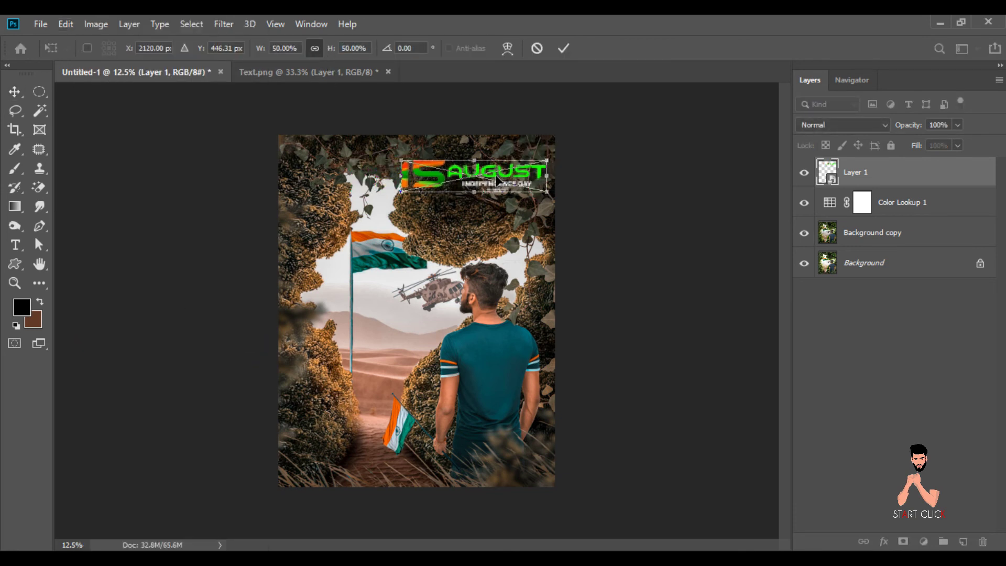
key(Return)
drag(509, 178, 517, 181)
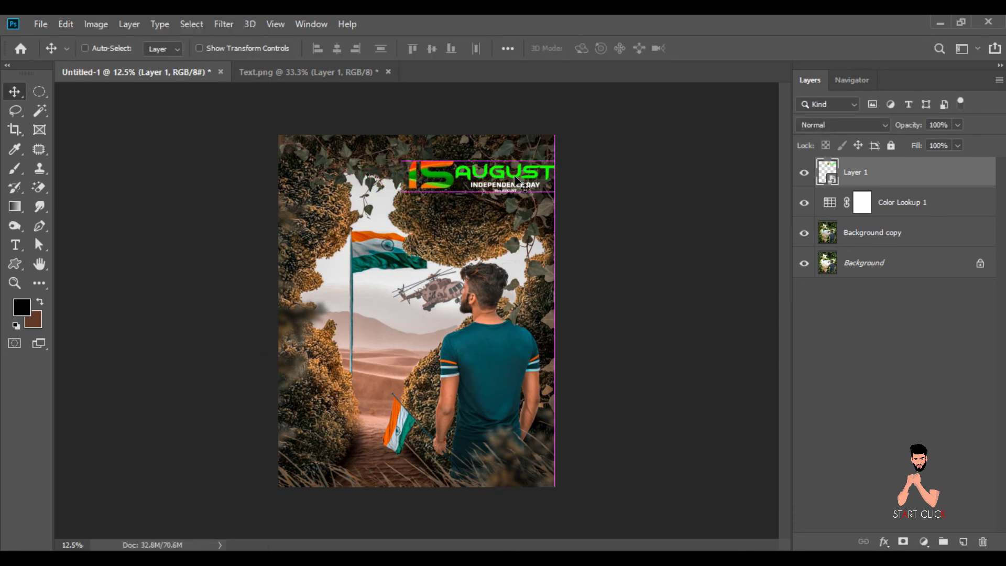
click(389, 71)
click(498, 228)
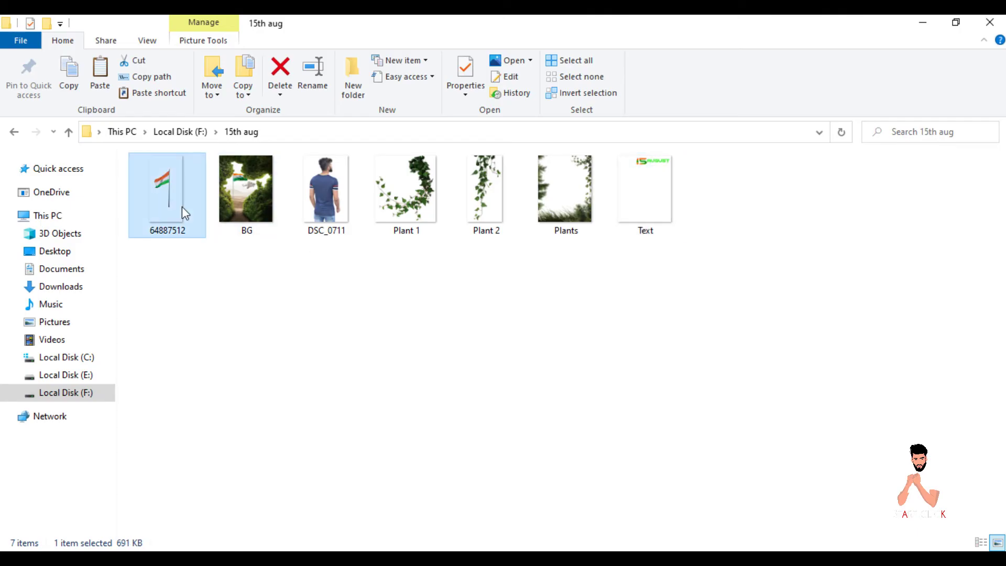
Open 64887512.png, lasso the flag, and drag it into the poster.
drag(183, 210, 461, 530)
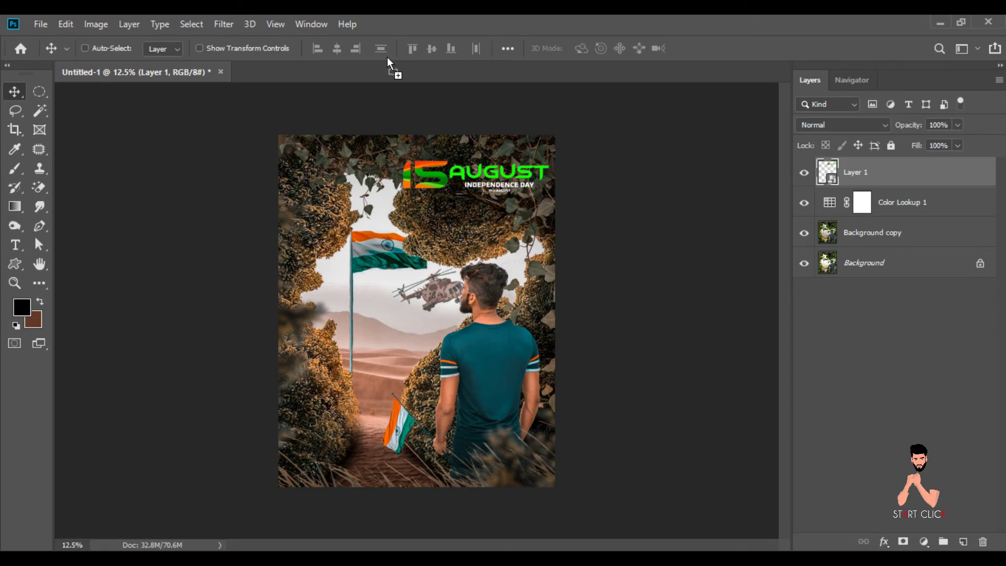
click(15, 110)
mouse_move(378, 196)
mouse_down()
mouse_move(423, 188)
mouse_move(325, 265)
mouse_up()
click(14, 91)
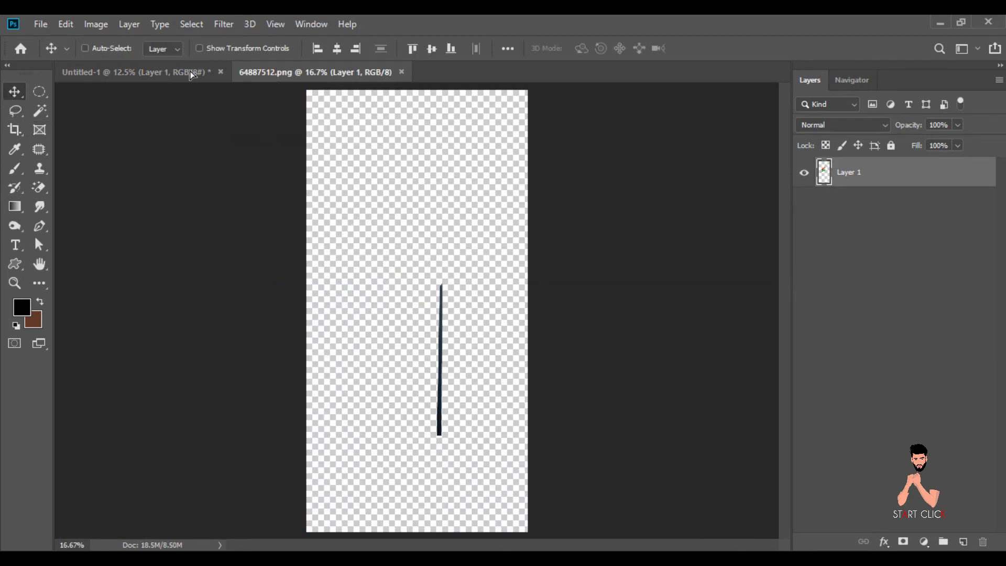
drag(318, 196, 317, 406)
Enlarge the flag to about 209% and rotate it into the lower-left corner.
click(65, 24)
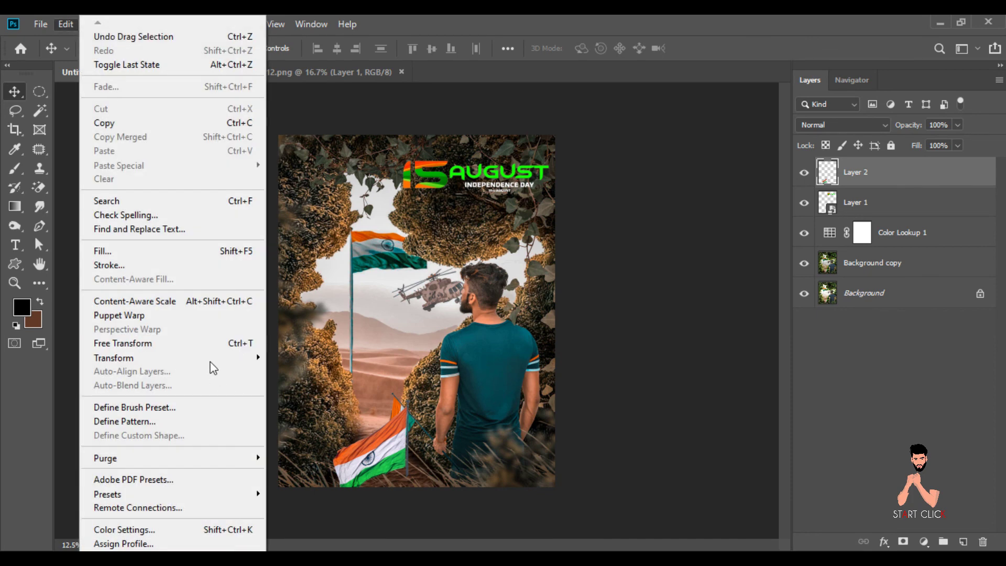
click(225, 342)
mouse_move(409, 392)
mouse_down()
mouse_move(452, 337)
mouse_move(498, 453)
mouse_up()
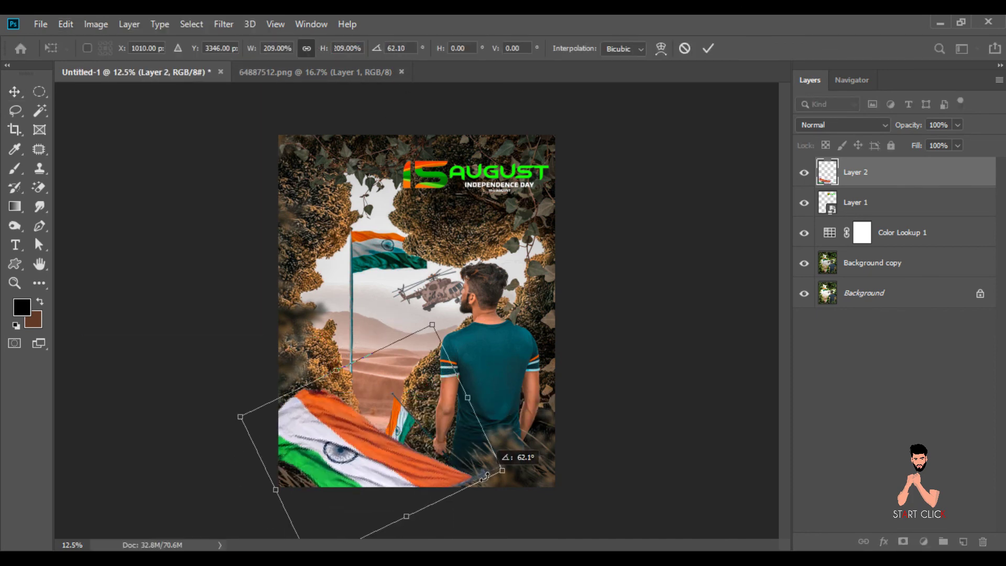
drag(419, 451, 322, 464)
key(Return)
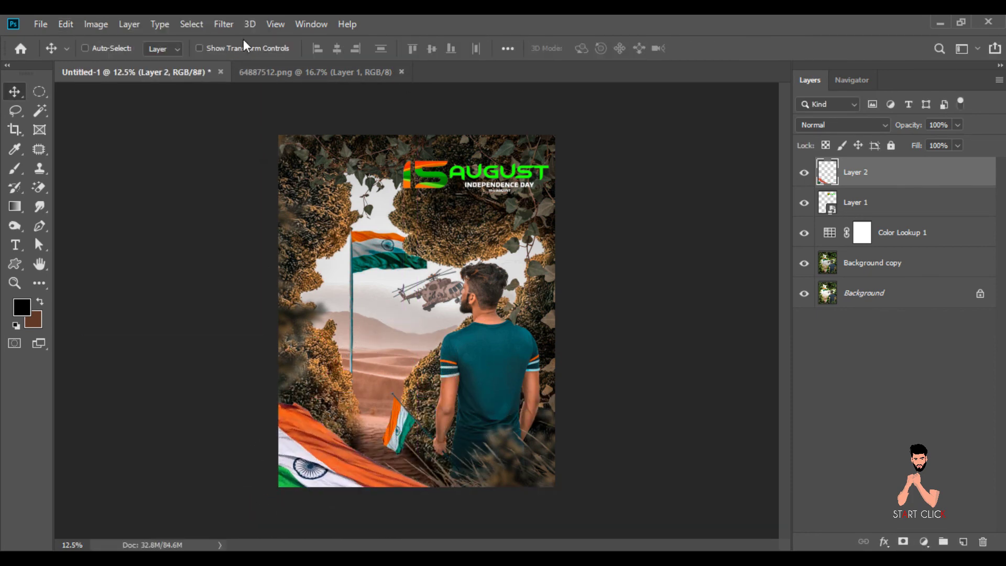
Blur the foreground flag with a 50-pixel Gaussian Blur.
click(229, 26)
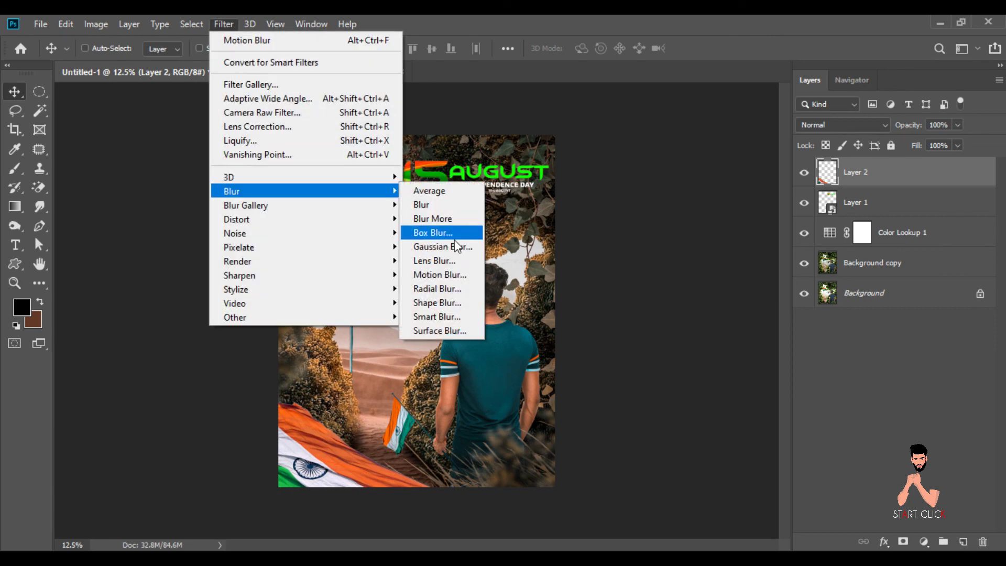
mouse_move(231, 191)
click(441, 247)
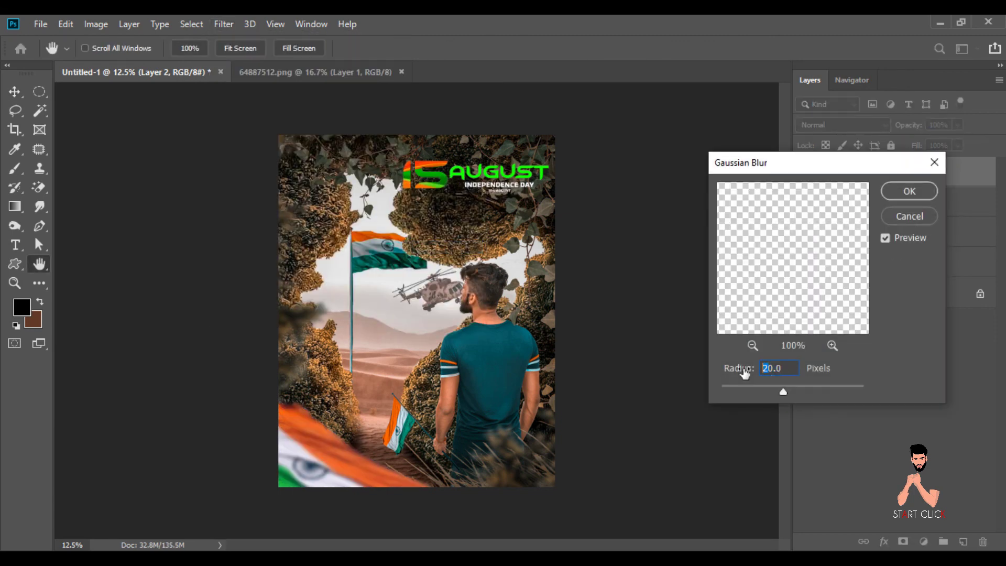
drag(744, 370, 765, 369)
click(913, 190)
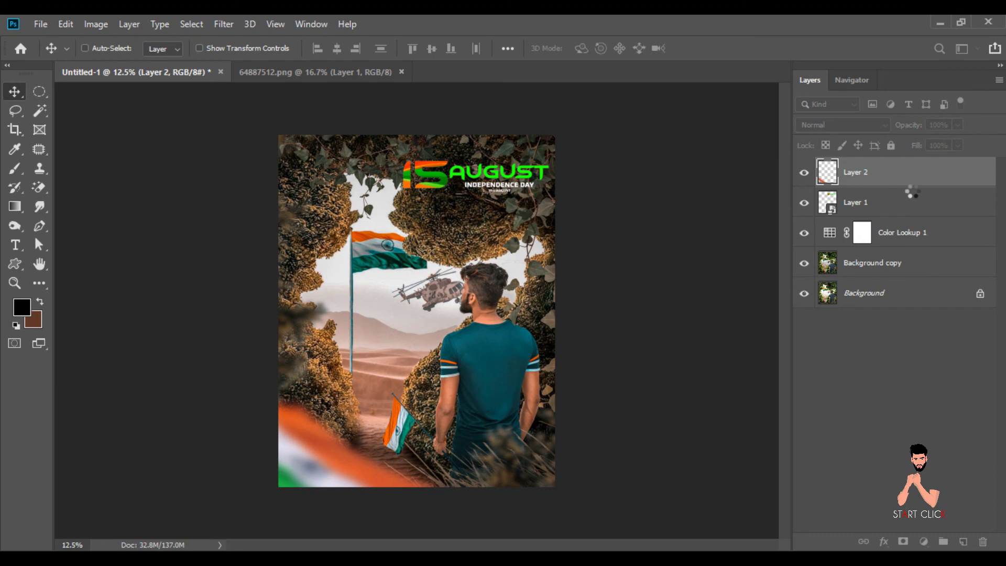
Flatten the poster to one layer, close the flag source file, and view full screen.
right_click(858, 175)
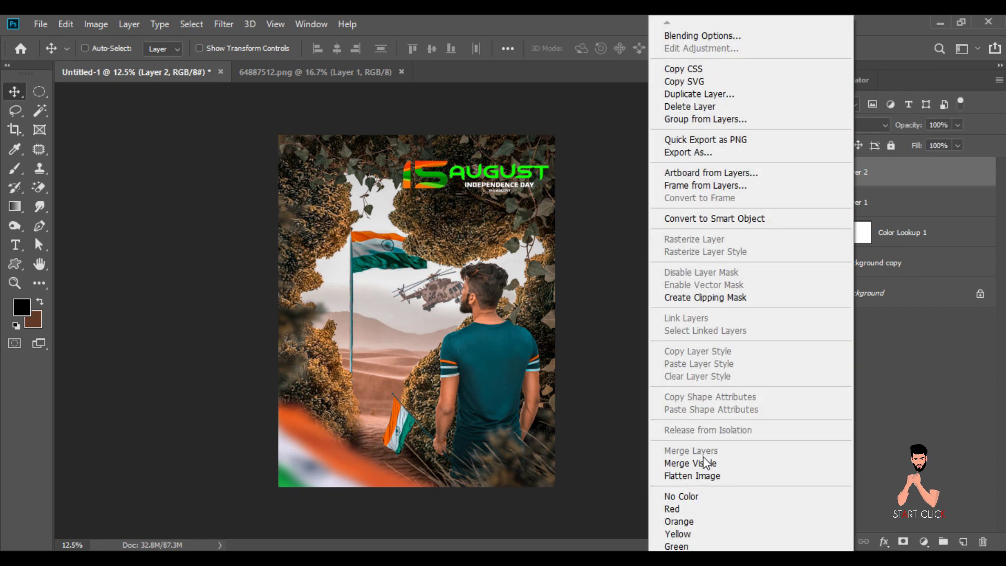
click(705, 463)
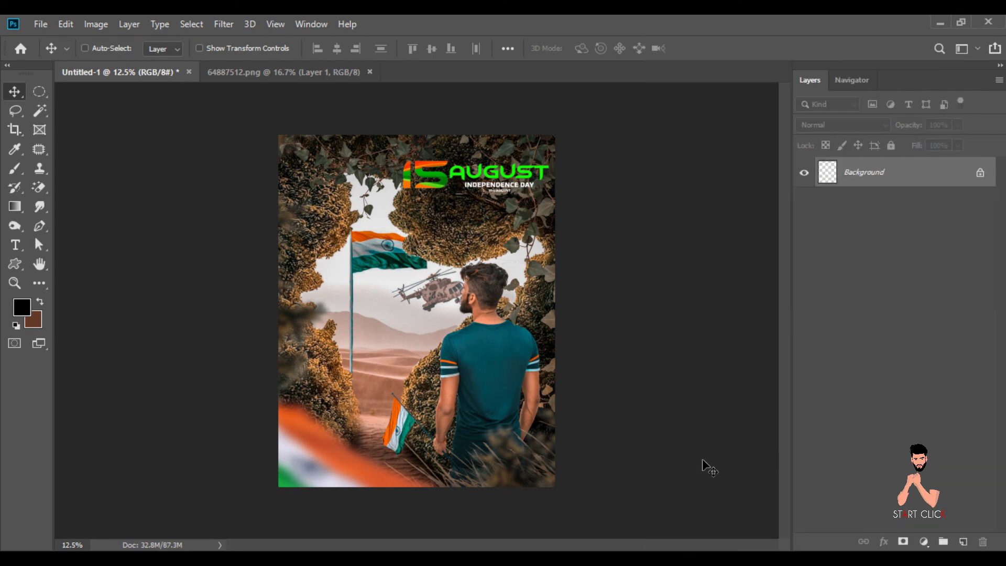
click(370, 72)
key(f)
key(f)
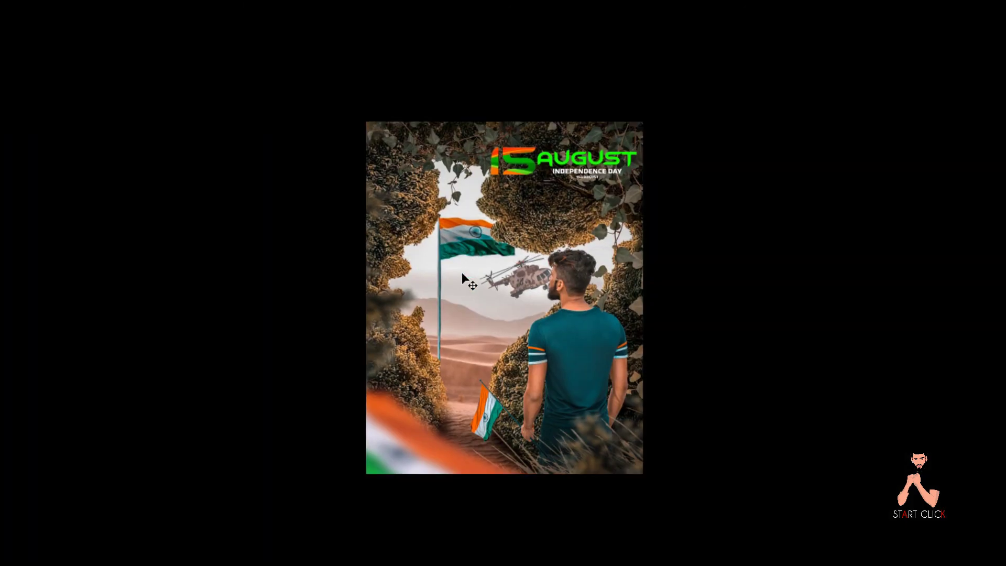
key(ctrl+plus)
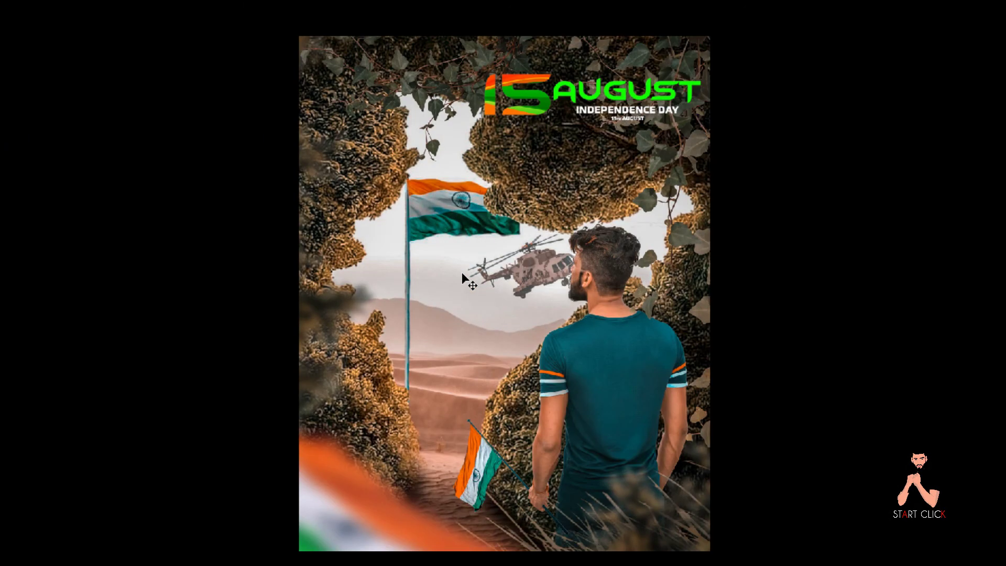